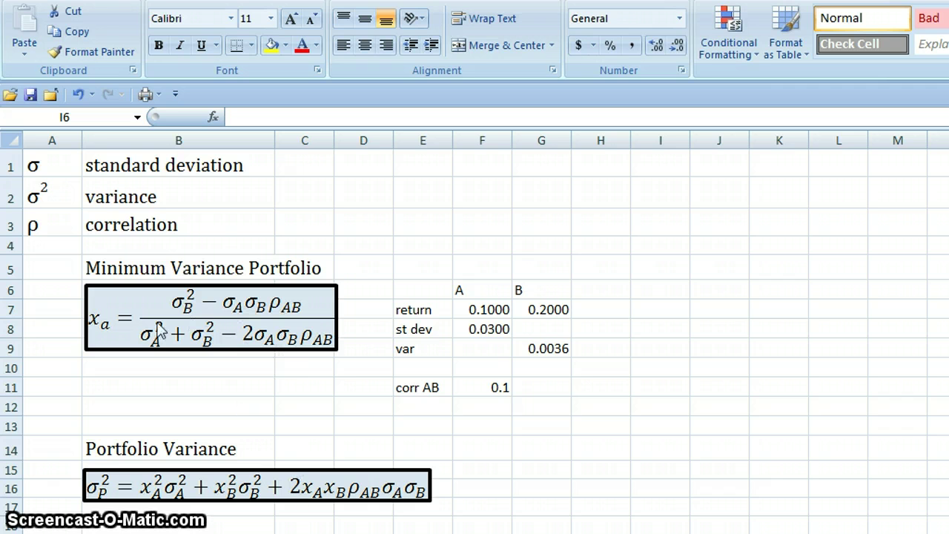
Review the symbol legend in A1:B3 for standard deviation, variance and correlation
left_click(59, 166)
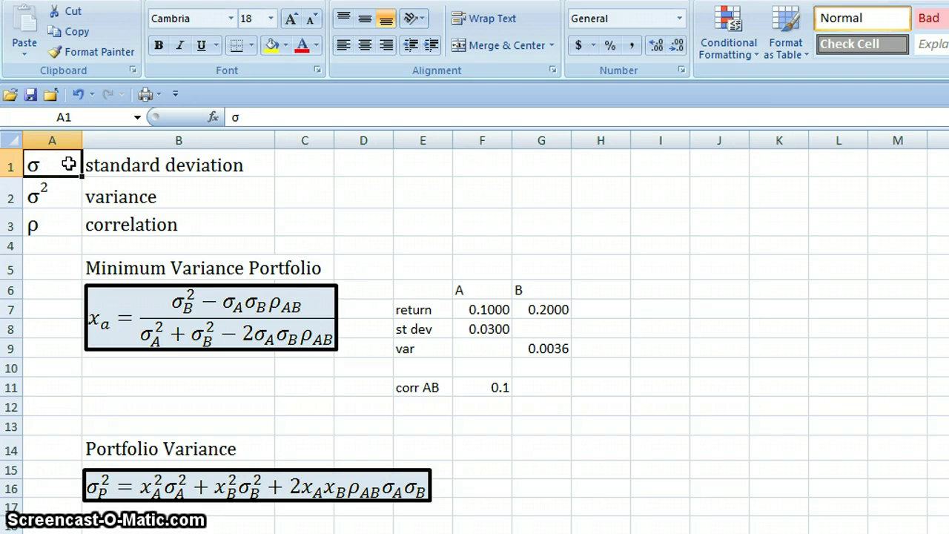
left_click(235, 168)
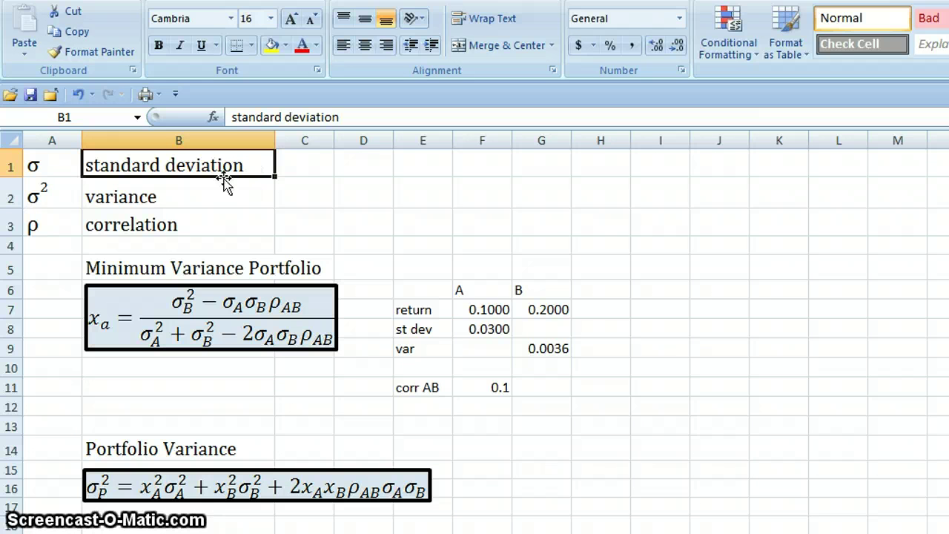
left_click(66, 202)
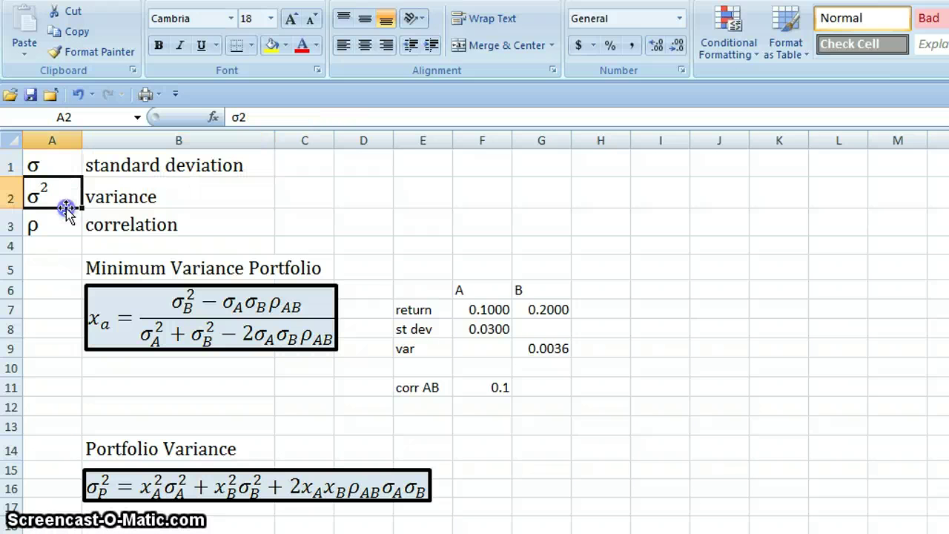
left_click(220, 199)
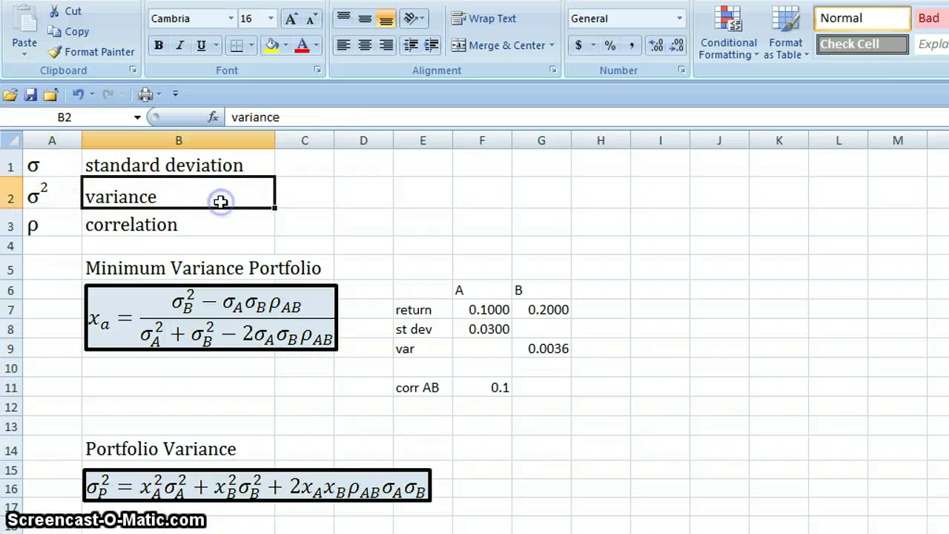
left_click(65, 198)
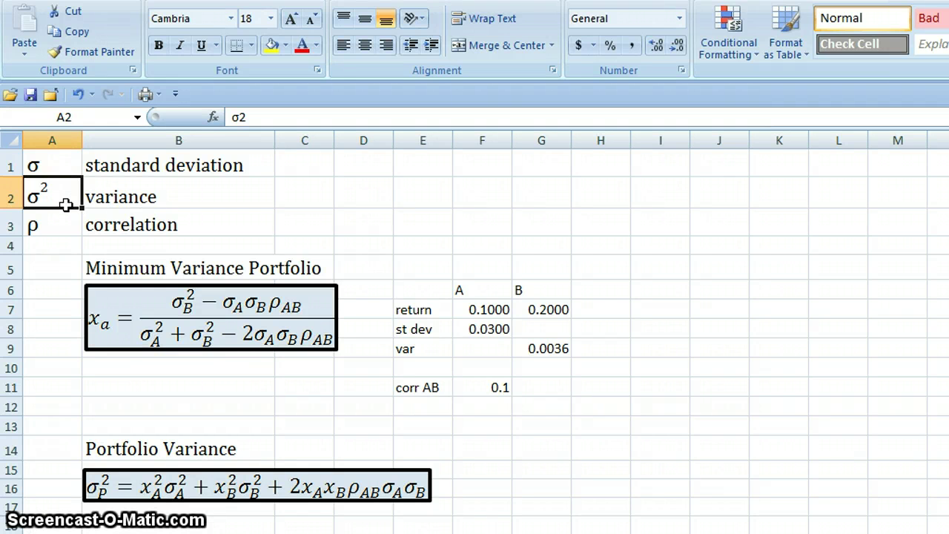
left_click(176, 194)
left_click(185, 162)
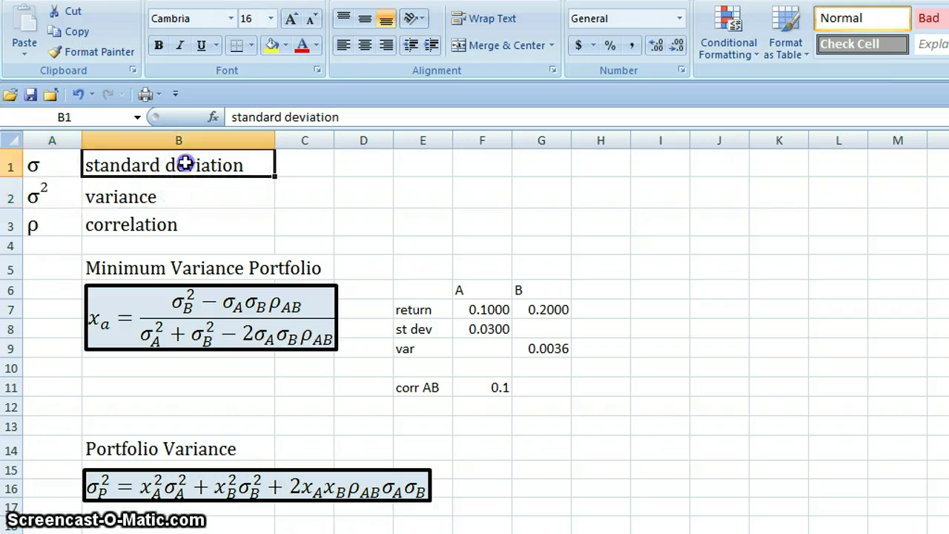
left_click(176, 185)
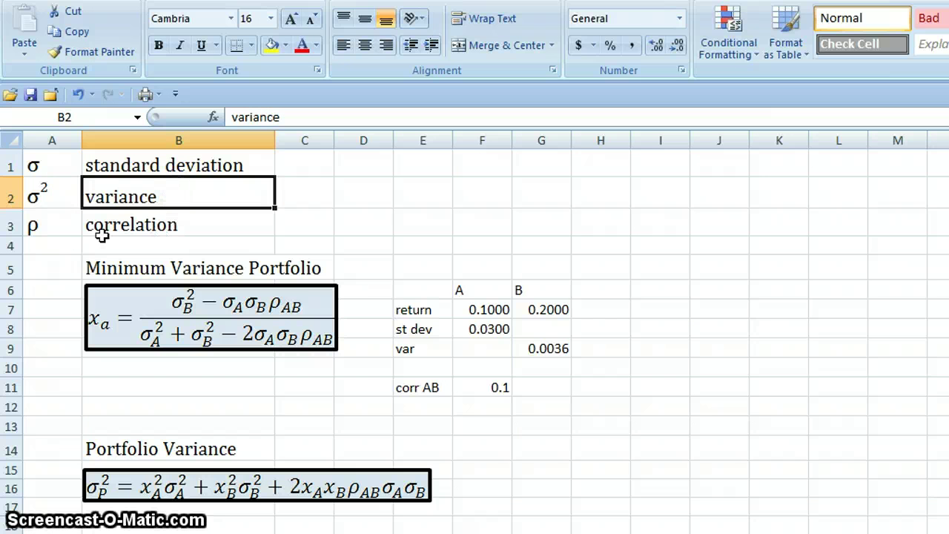
left_click(69, 232)
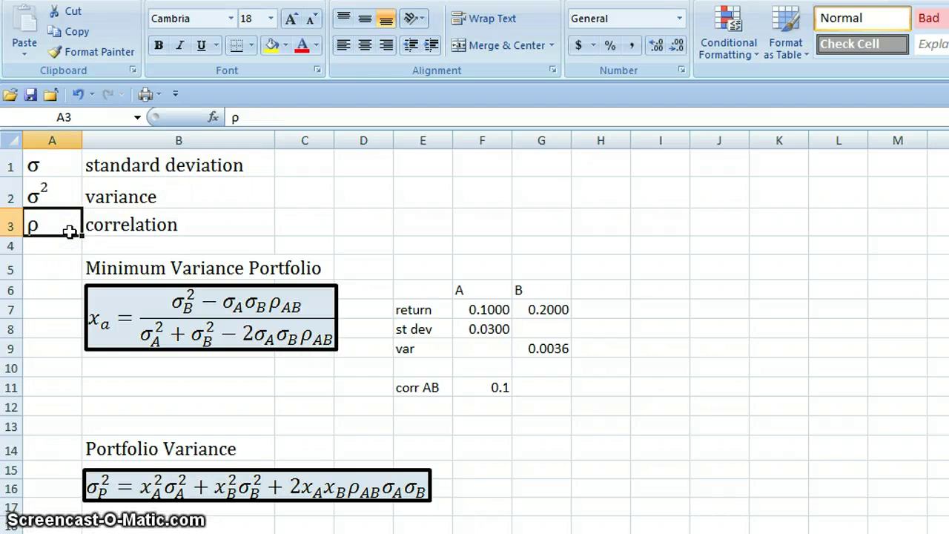
left_click(171, 222)
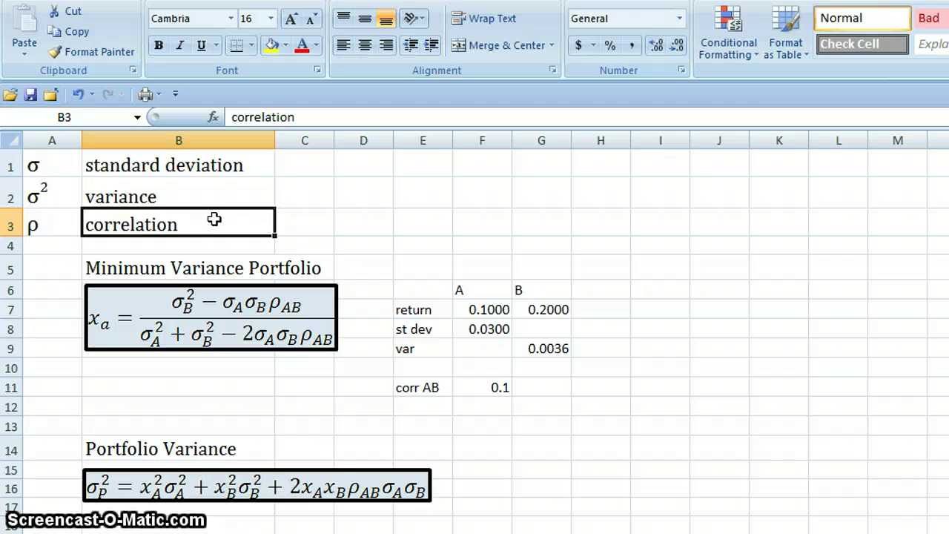
Examine the Minimum Variance Portfolio heading and the input table's labels for assets A and B, return, st dev, var and corr AB
left_click(101, 268)
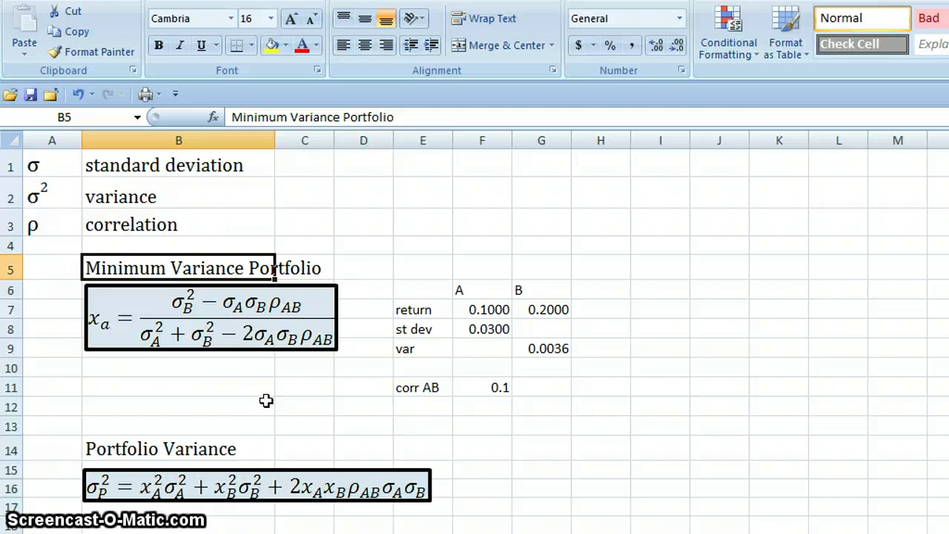
left_click(475, 289)
left_click(558, 289)
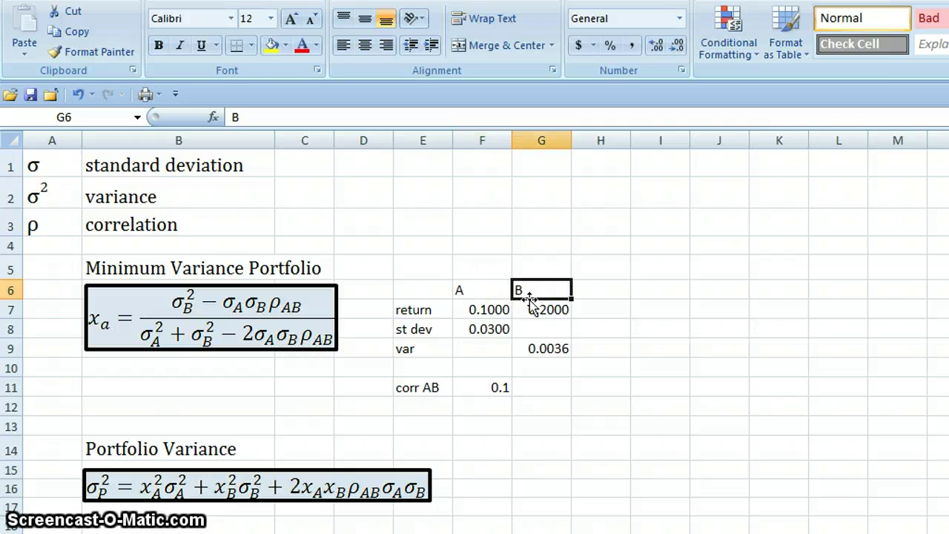
left_click(438, 310)
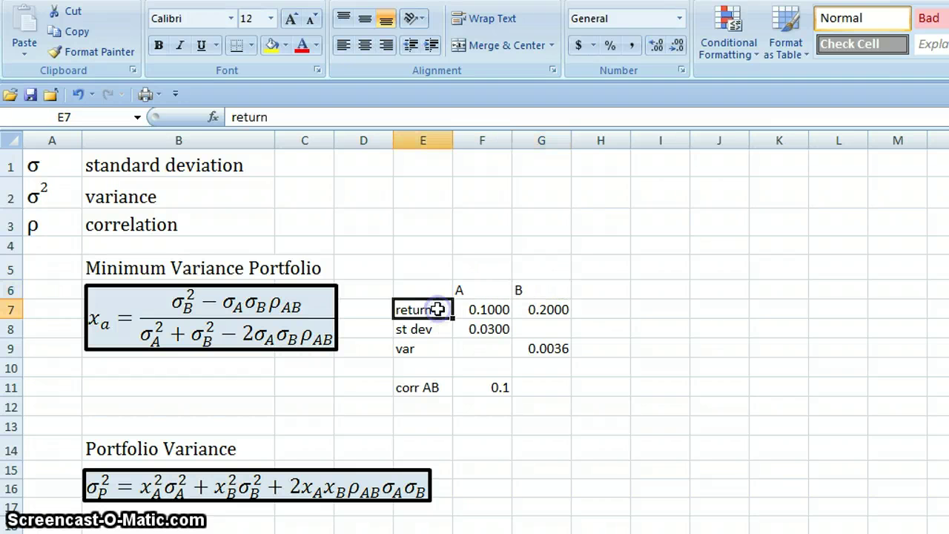
left_click(443, 332)
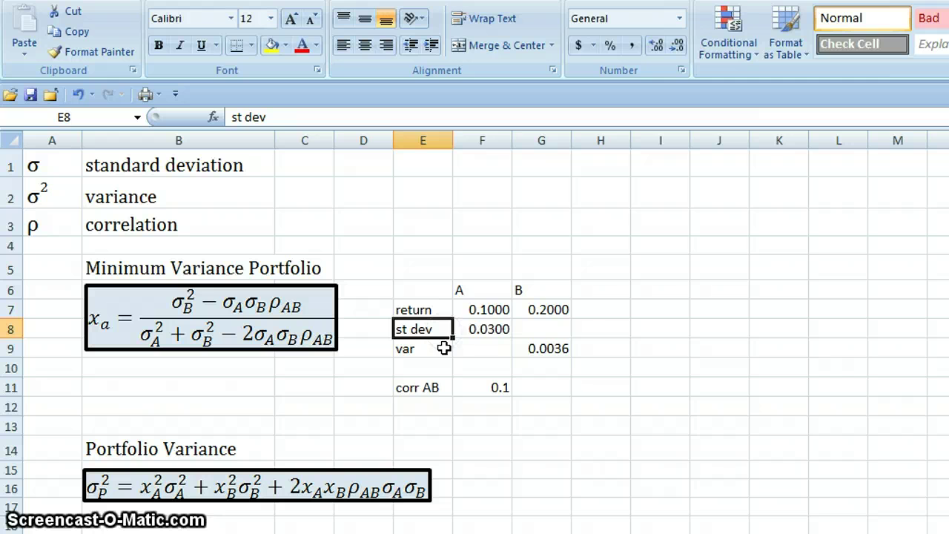
left_click(443, 346)
left_click(444, 385)
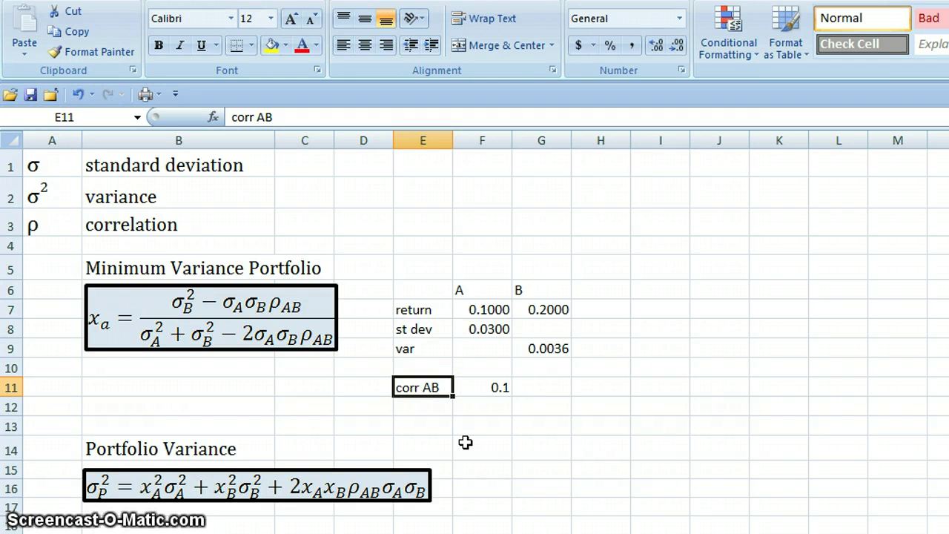
Calculate asset A's variance in F9 by squaring its standard deviation with =F8^2
left_click(487, 334)
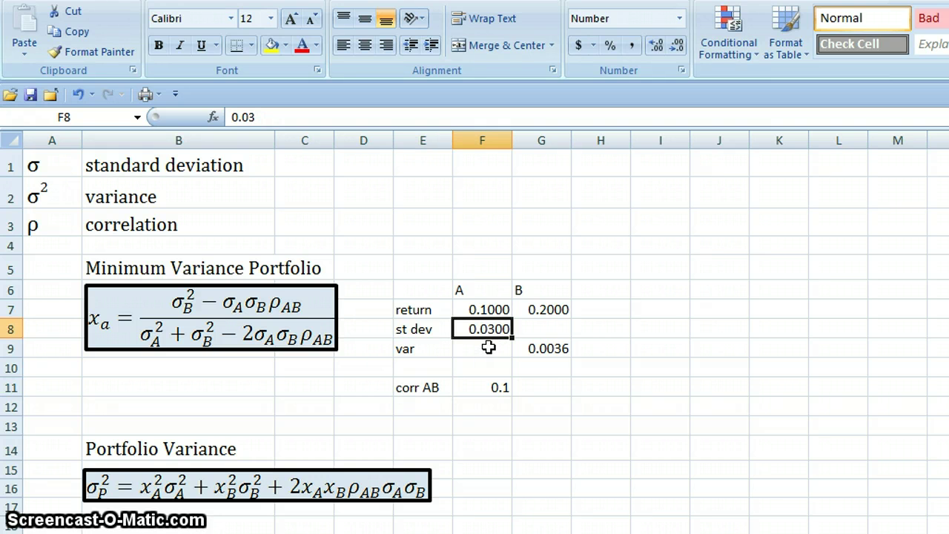
left_click(484, 349)
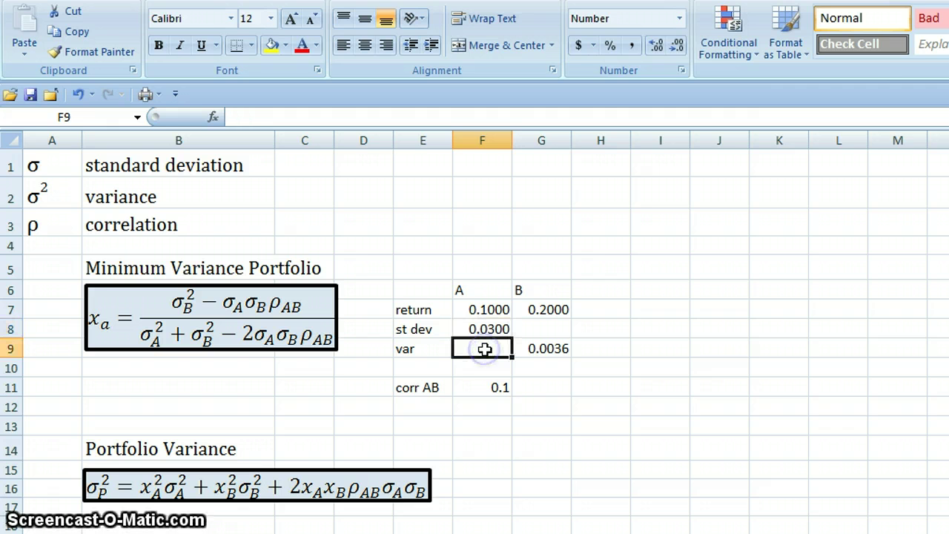
type("=")
left_click(479, 329)
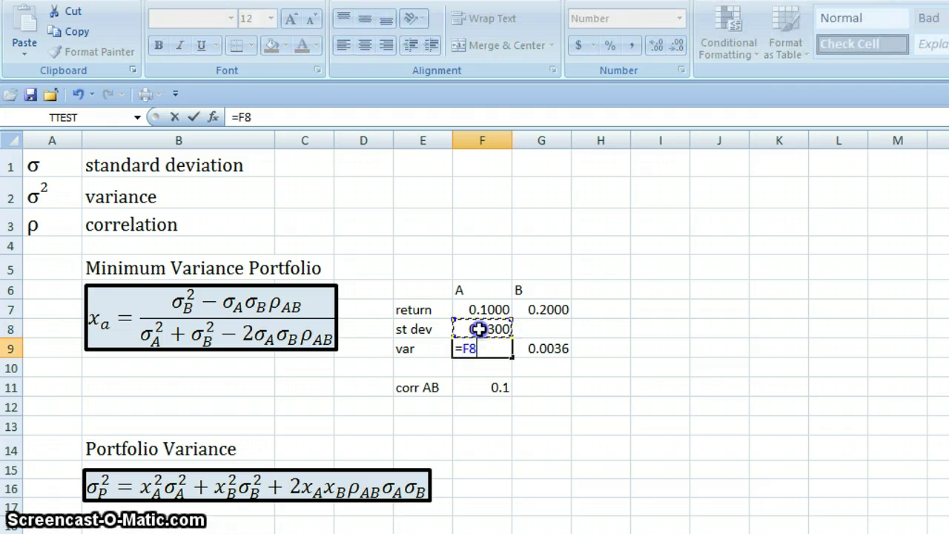
type("^2")
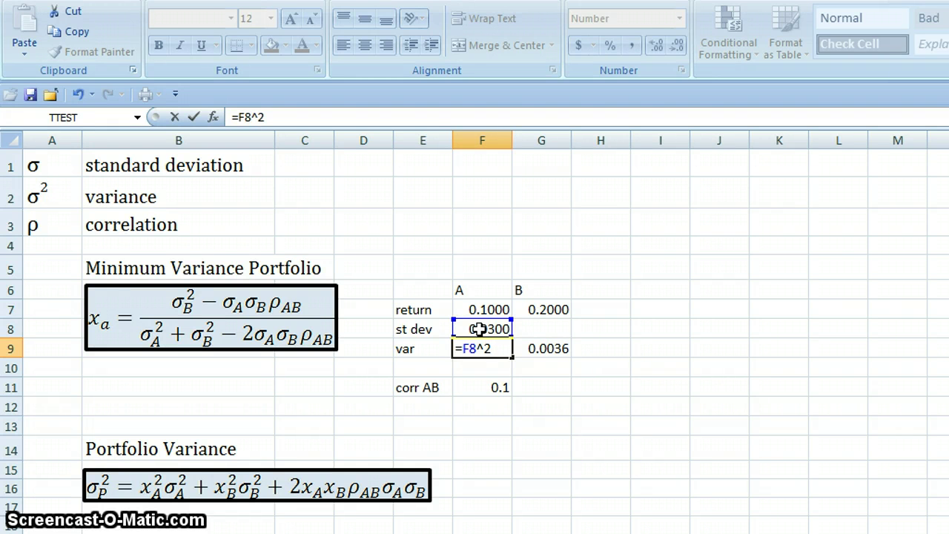
key("Return")
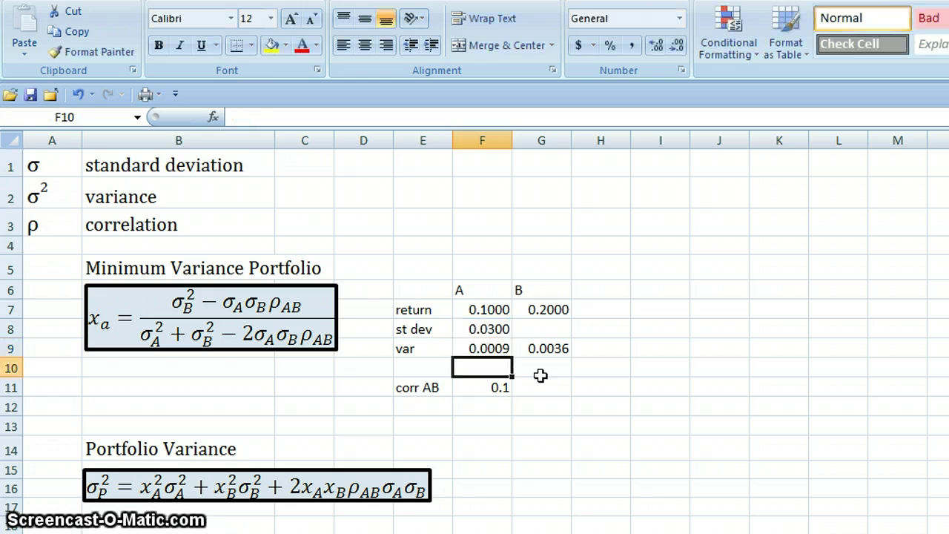
Calculate asset B's standard deviation in G8 as the square root of its variance with =sqrt(G9)
left_click(546, 347)
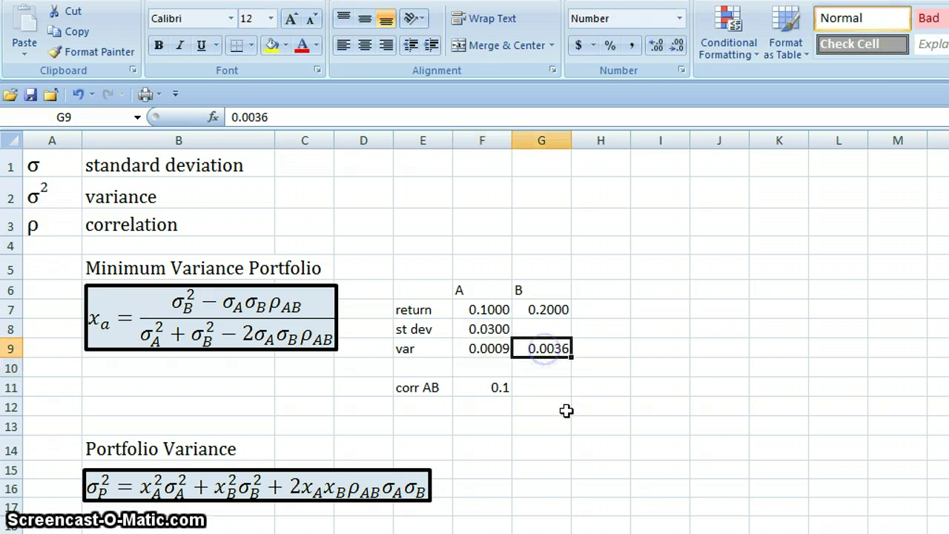
left_click(549, 329)
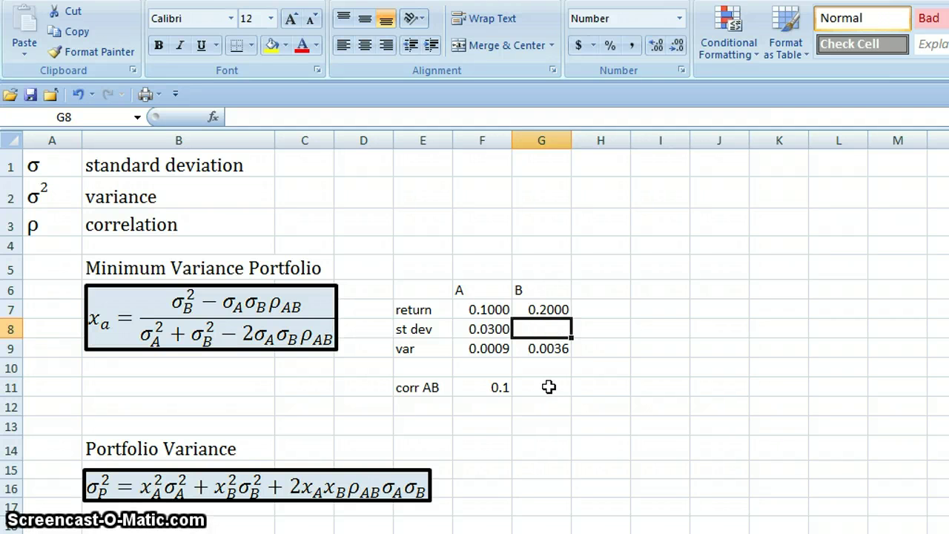
type("=s")
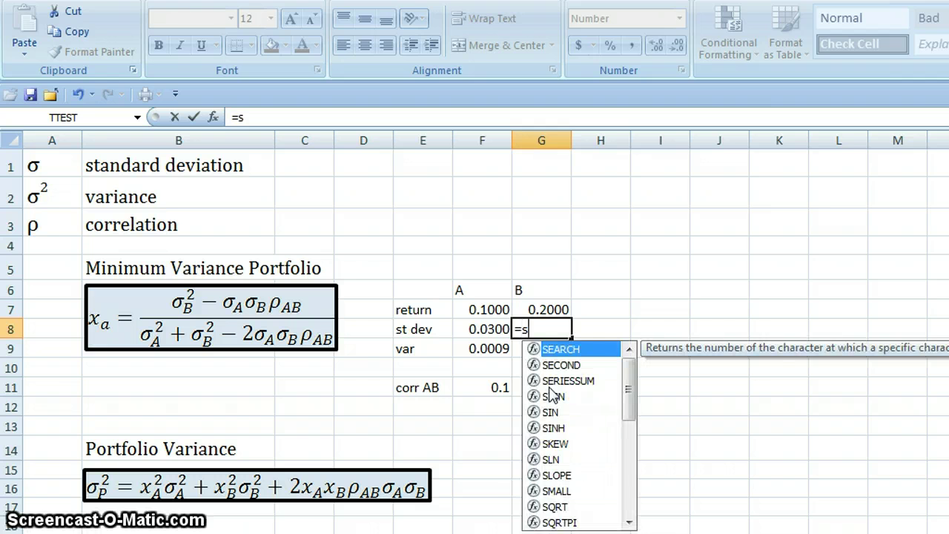
type("qrt(")
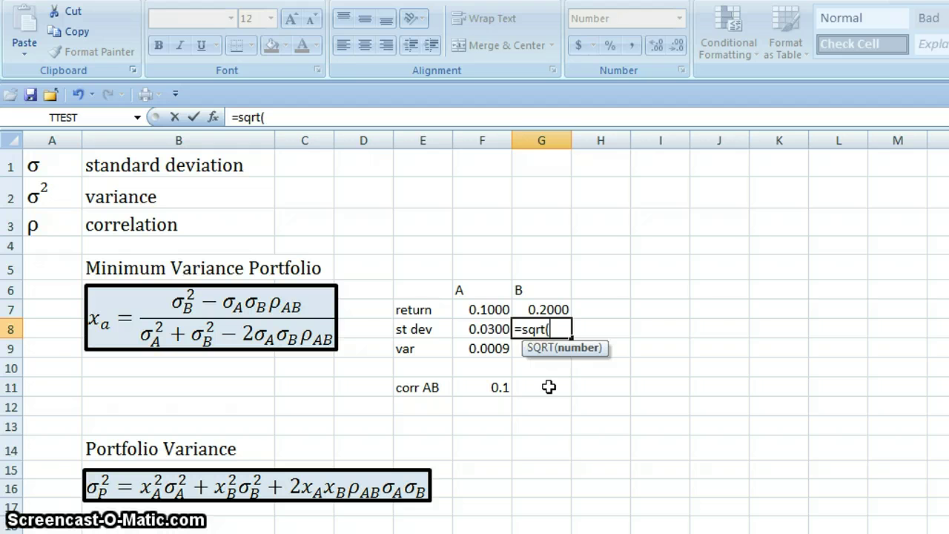
left_click(516, 350)
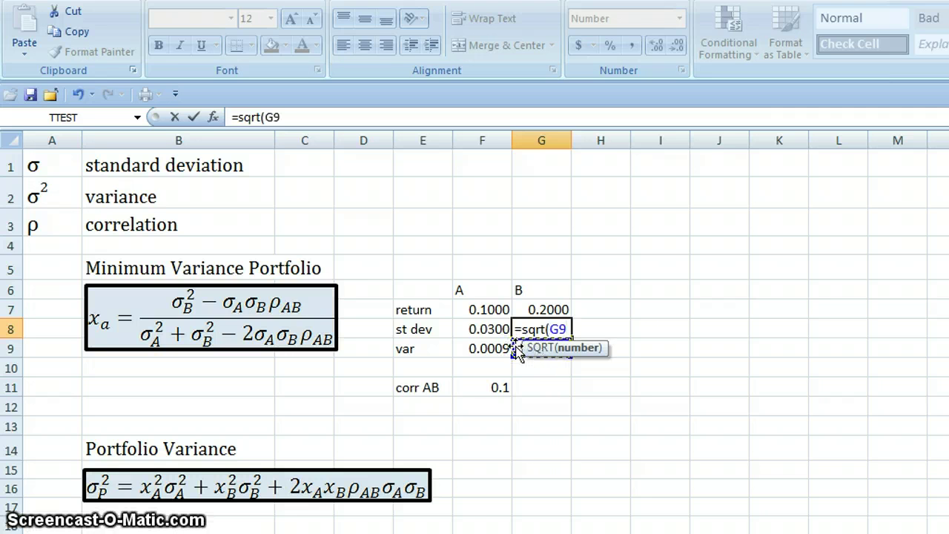
type(")")
key("Return")
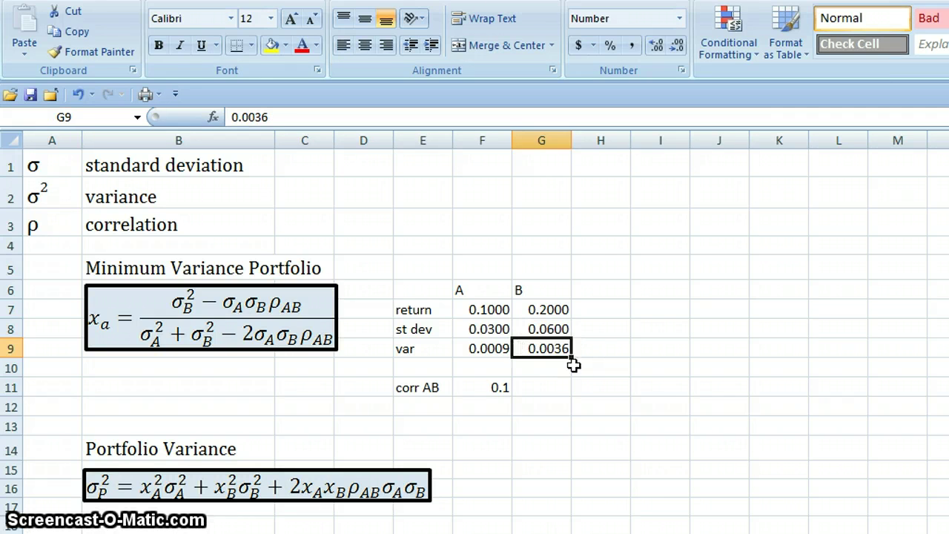
Try different numbers of decimal places on the return, standard deviation and variance values in F7:G9
left_click_drag(485, 311, 552, 350)
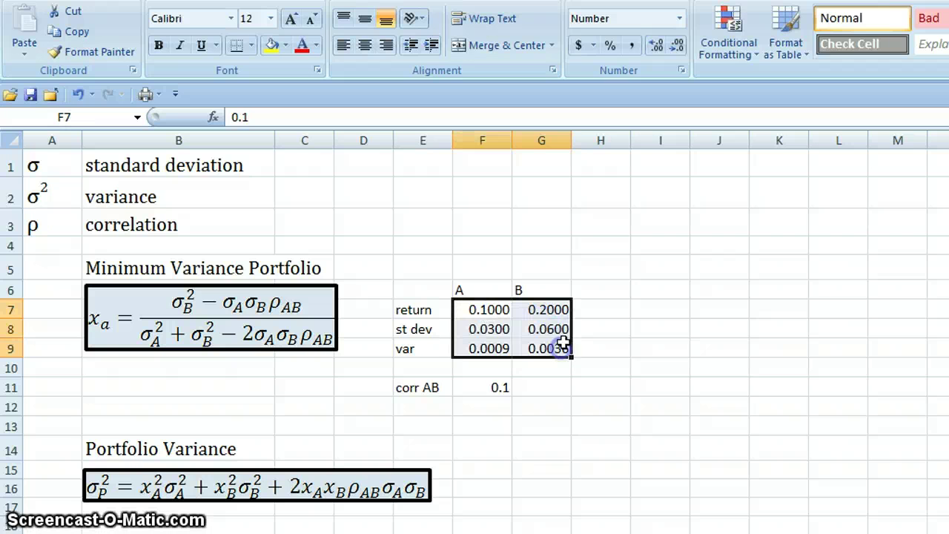
left_click(656, 46)
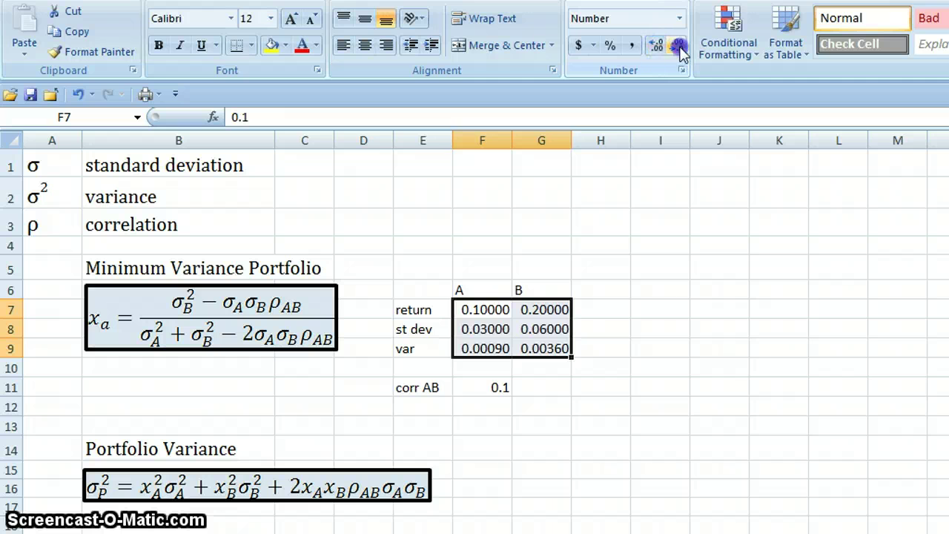
left_click(677, 46)
left_click(678, 46)
left_click(677, 46)
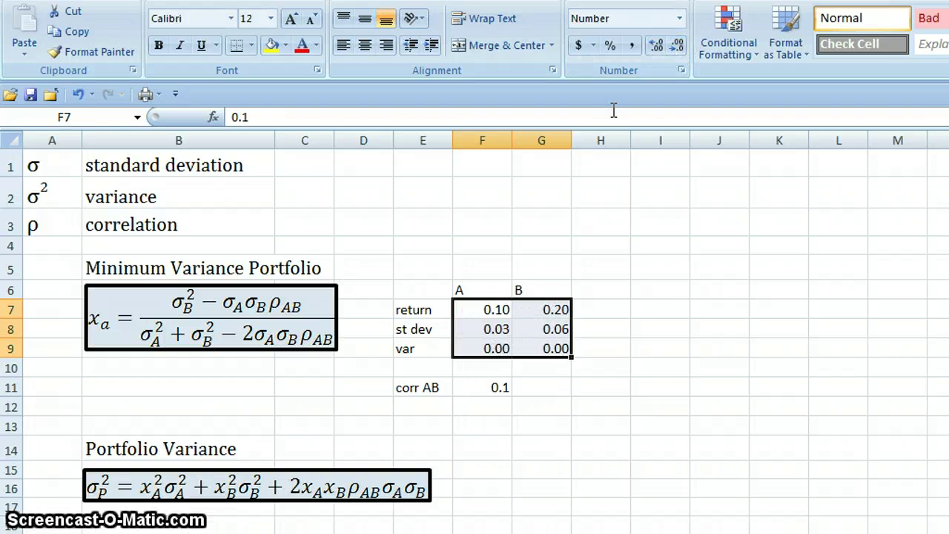
left_click(656, 46)
left_click(656, 46)
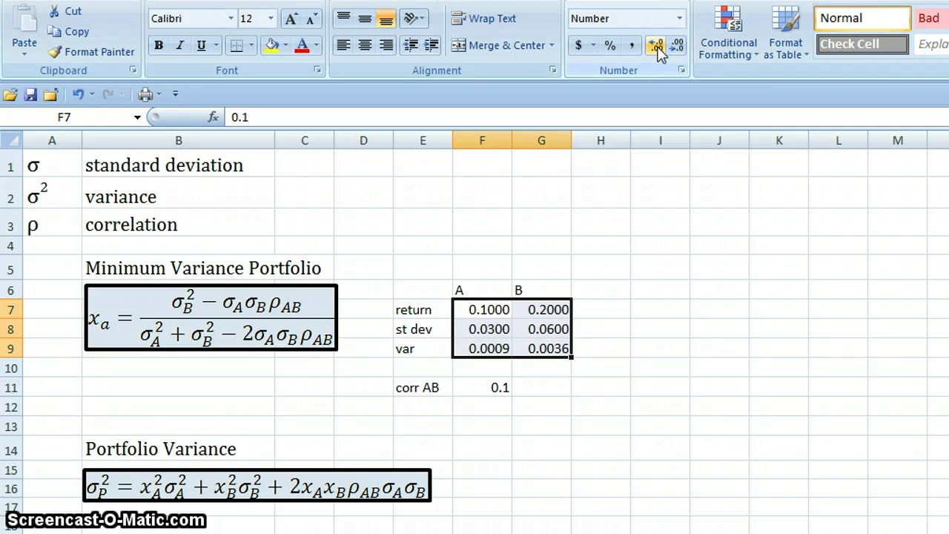
left_click(502, 424)
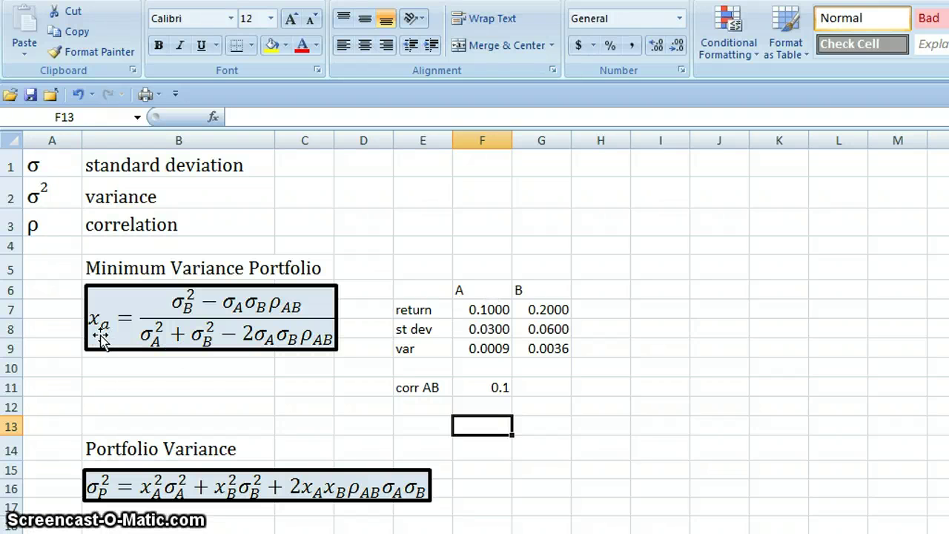
Start asset A's minimum variance weight formula in I7 with the numerator =(G9-F8*G8*F11), followed by a division and an opening parenthesis
left_click(650, 312)
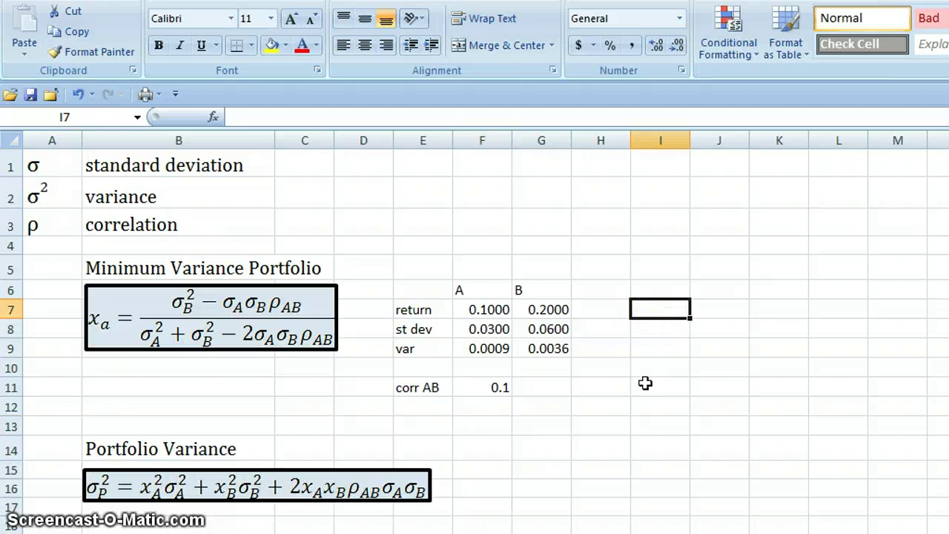
type("=")
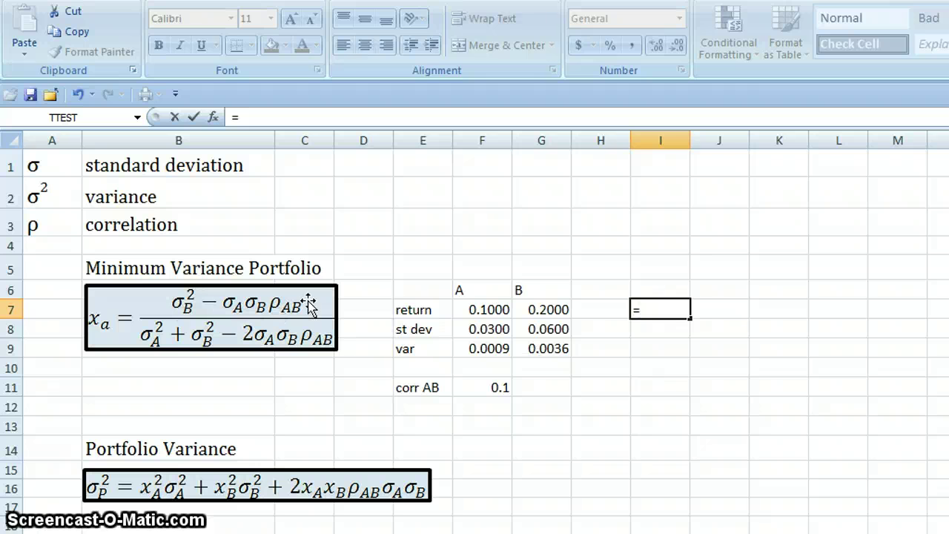
type("(")
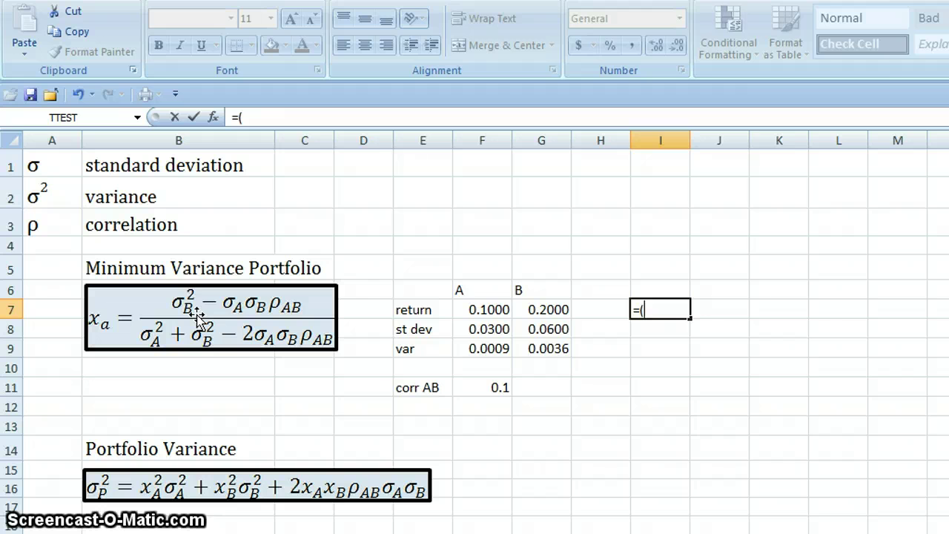
left_click(534, 351)
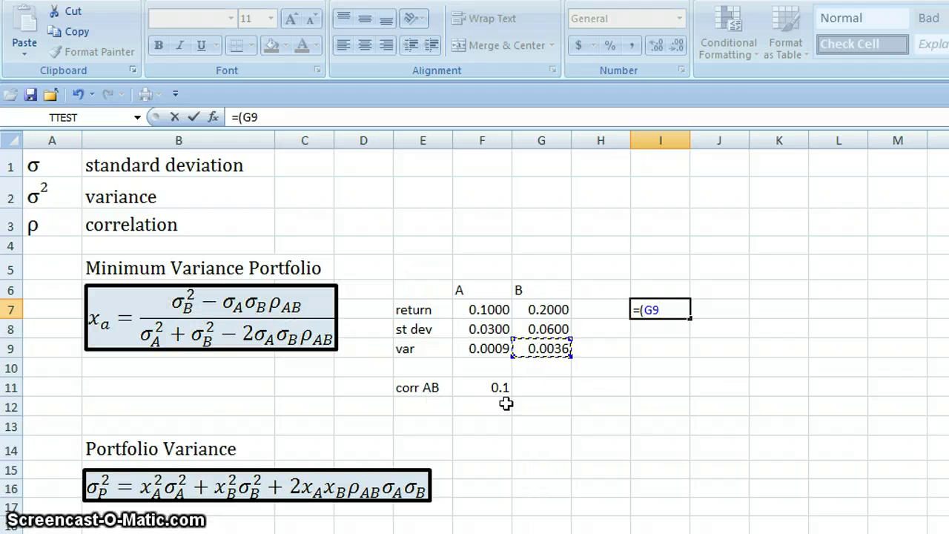
type("-")
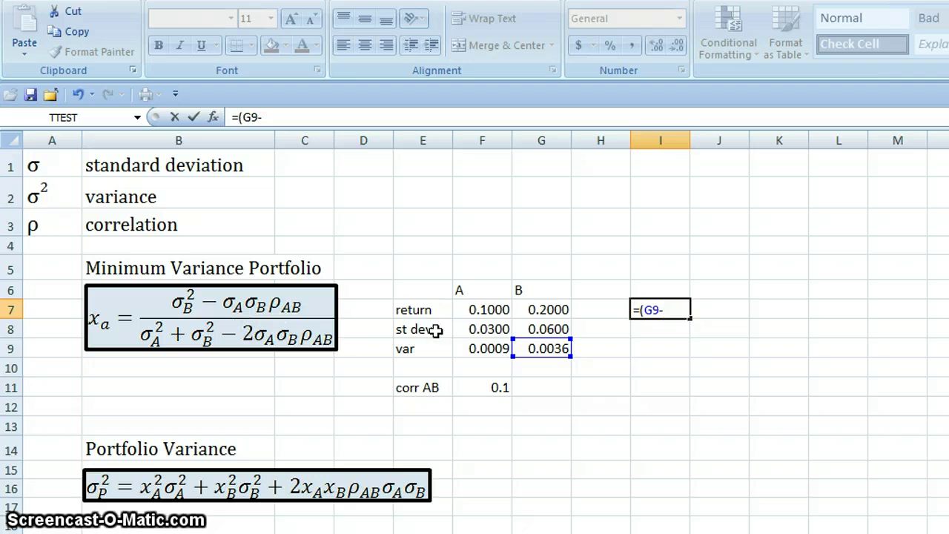
left_click(483, 328)
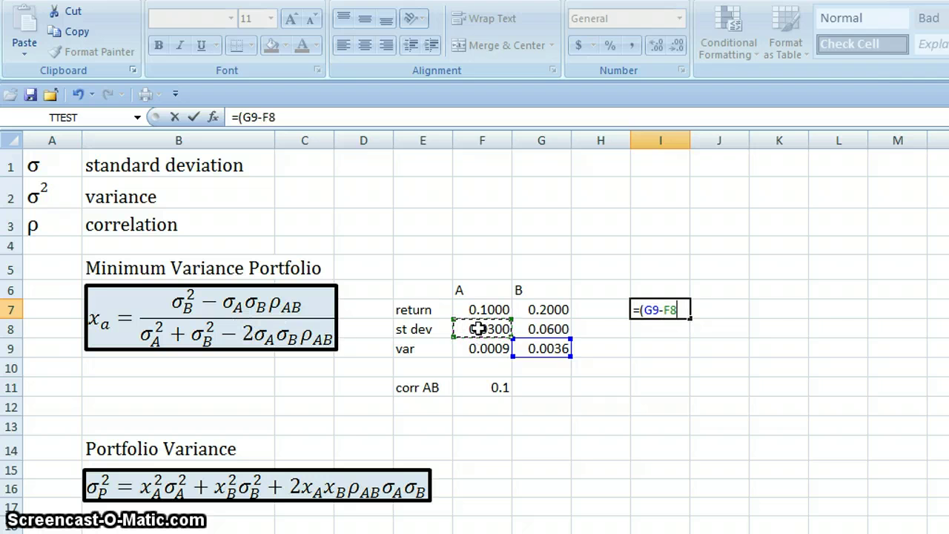
type("*")
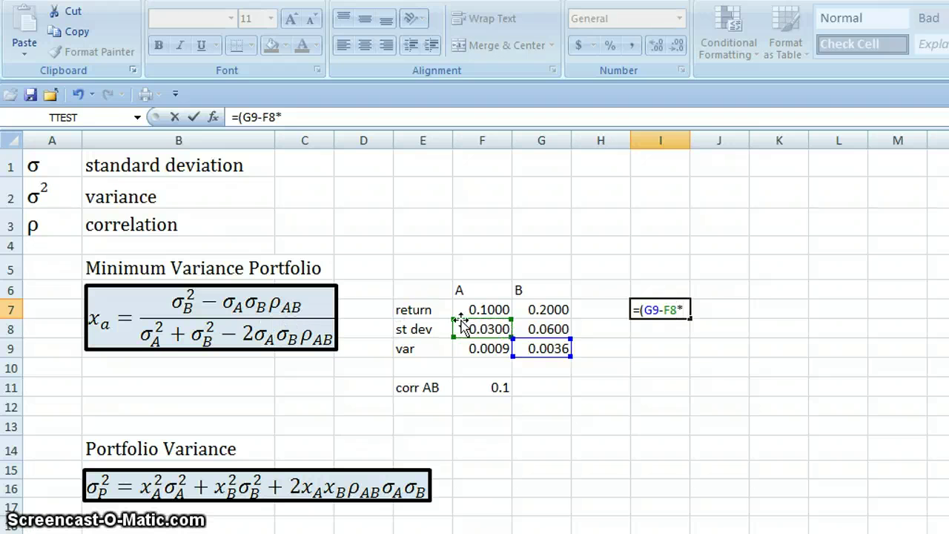
left_click(543, 328)
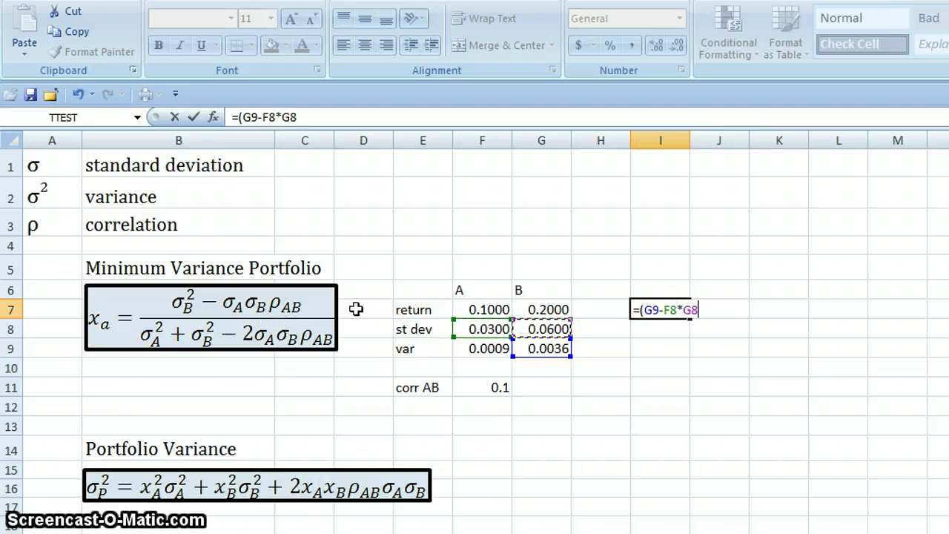
type("*")
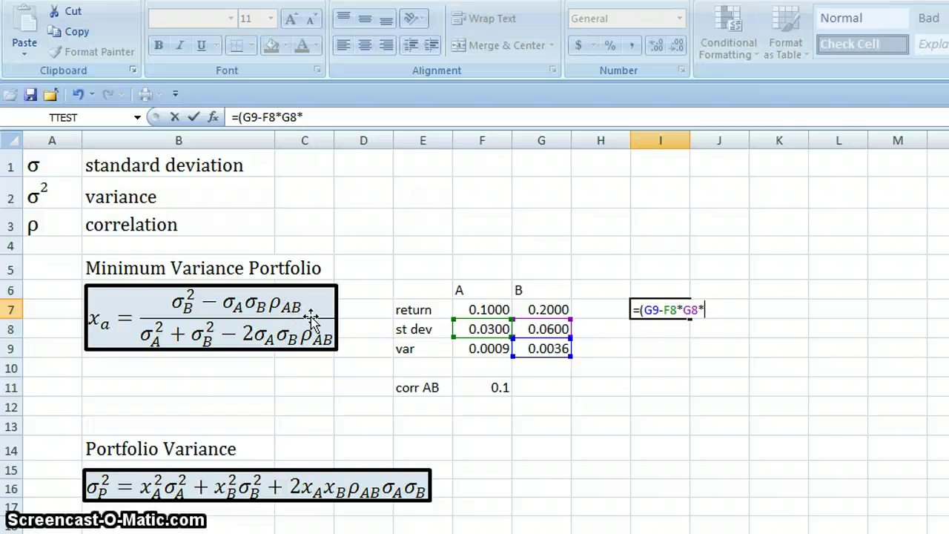
left_click(482, 387)
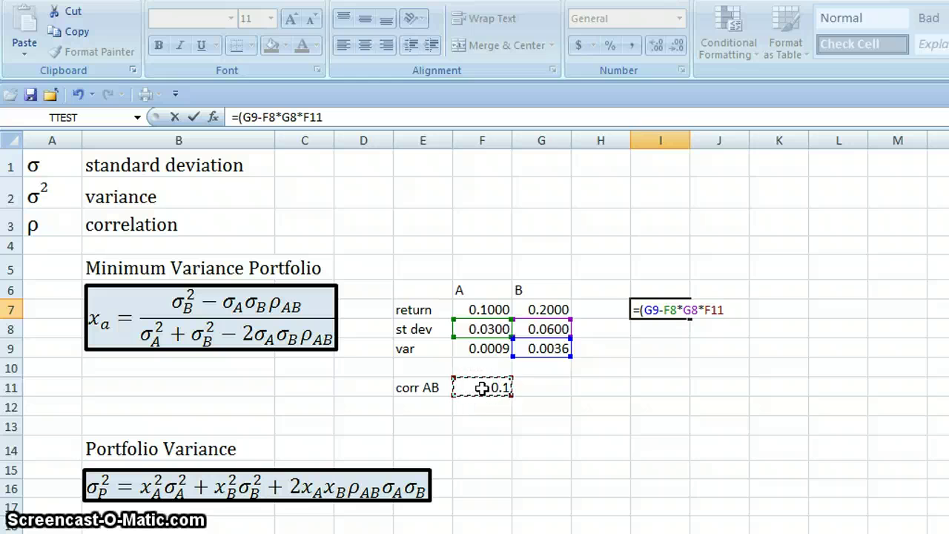
type(")/(")
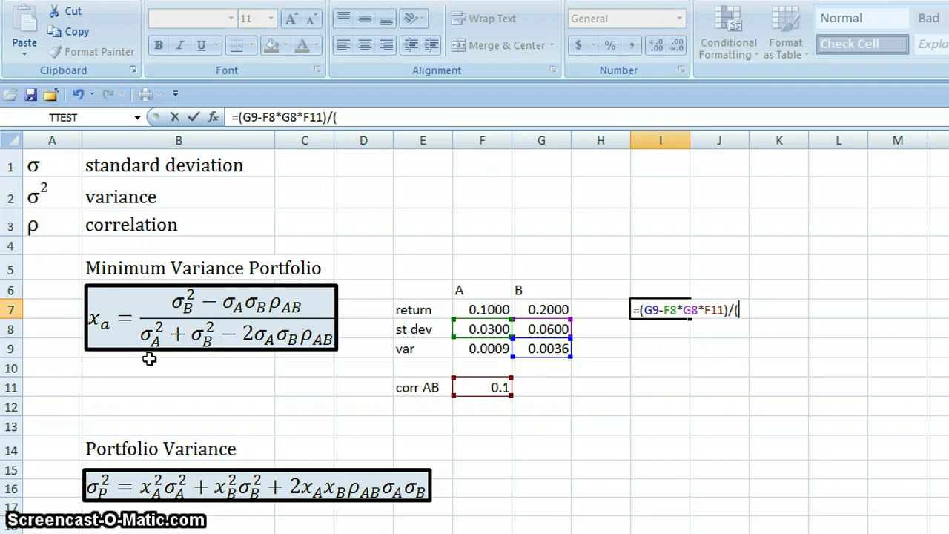
Complete the weight formula in I7 with the denominator (F9+G9-2*F8*G8*F11) and enter it
left_click(465, 348)
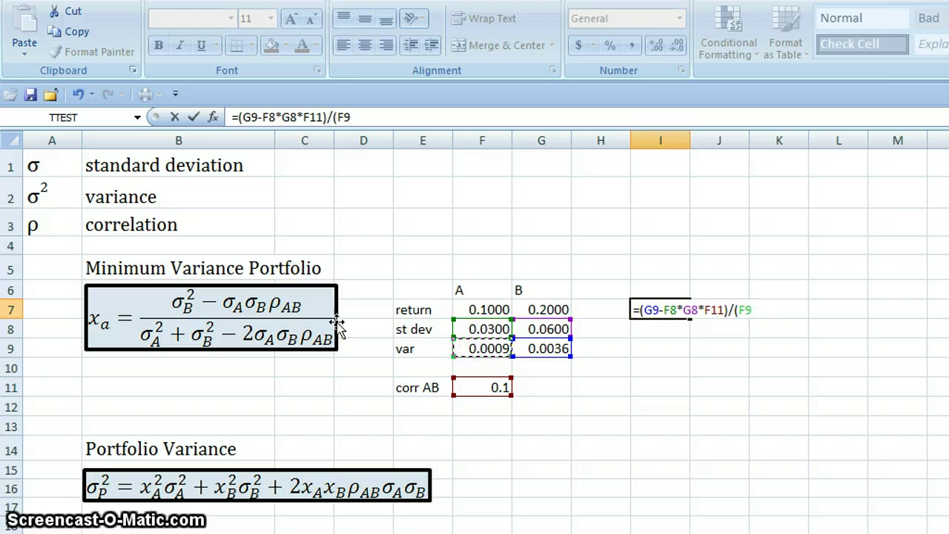
type("+")
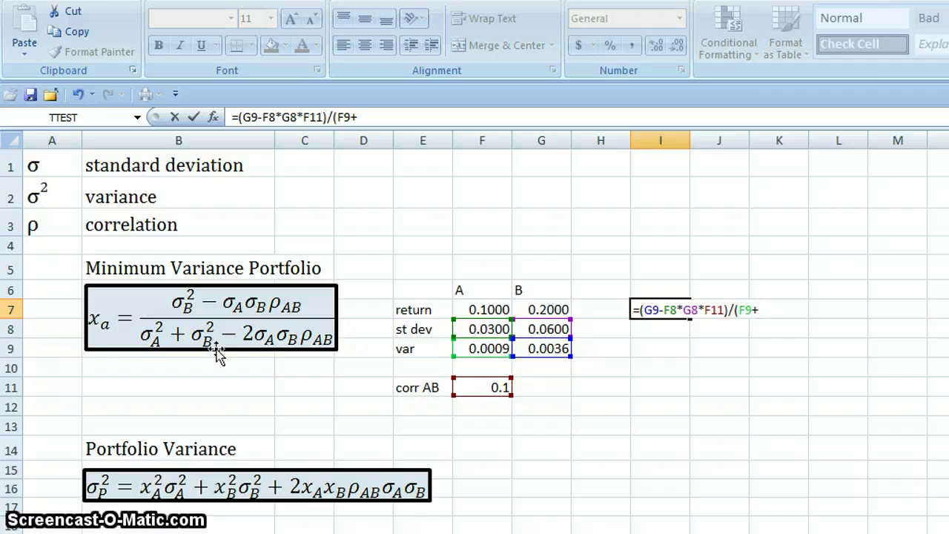
left_click(538, 356)
type("-2*")
left_click(471, 329)
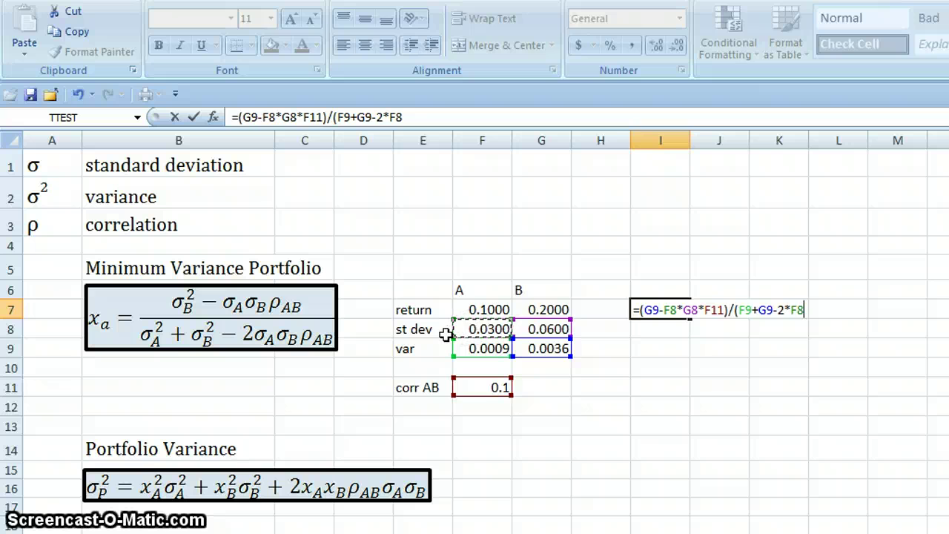
type("*")
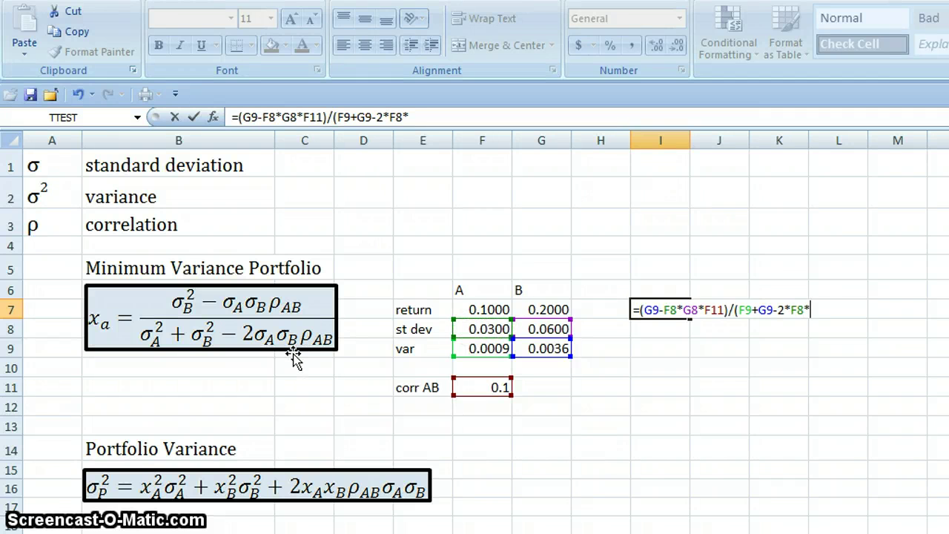
left_click(547, 329)
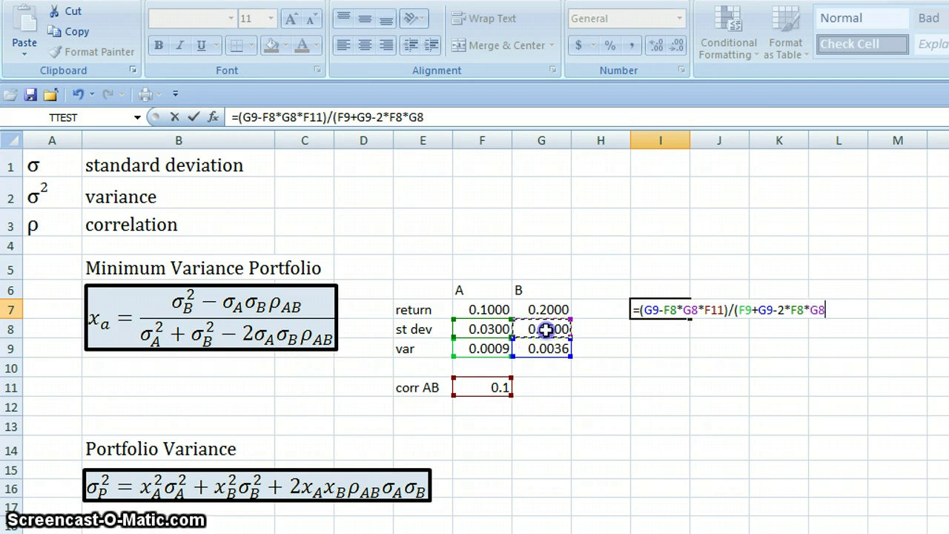
type("*")
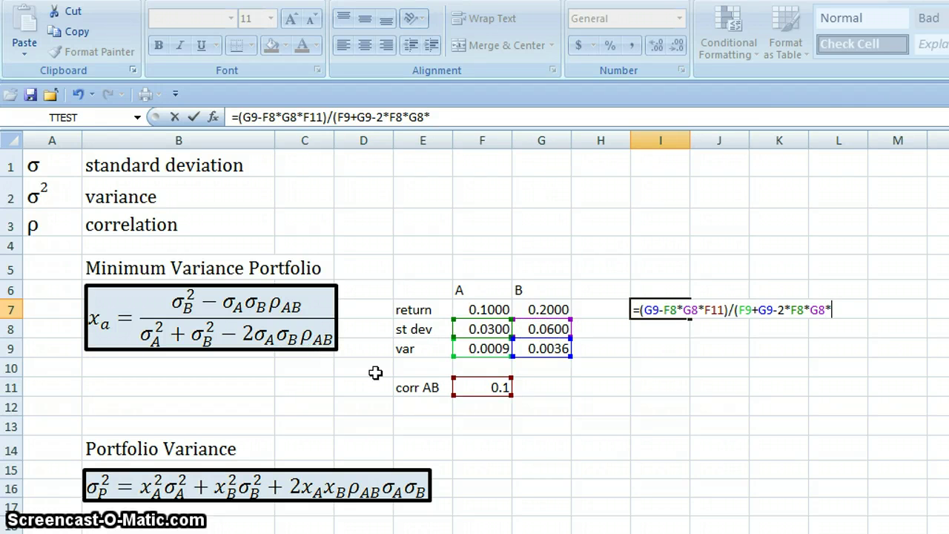
left_click(476, 387)
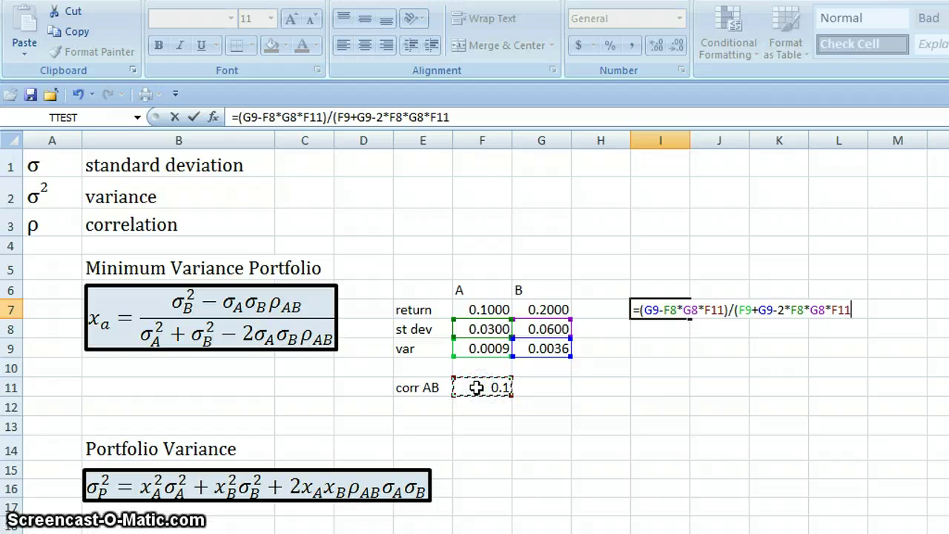
type(")")
key("Return")
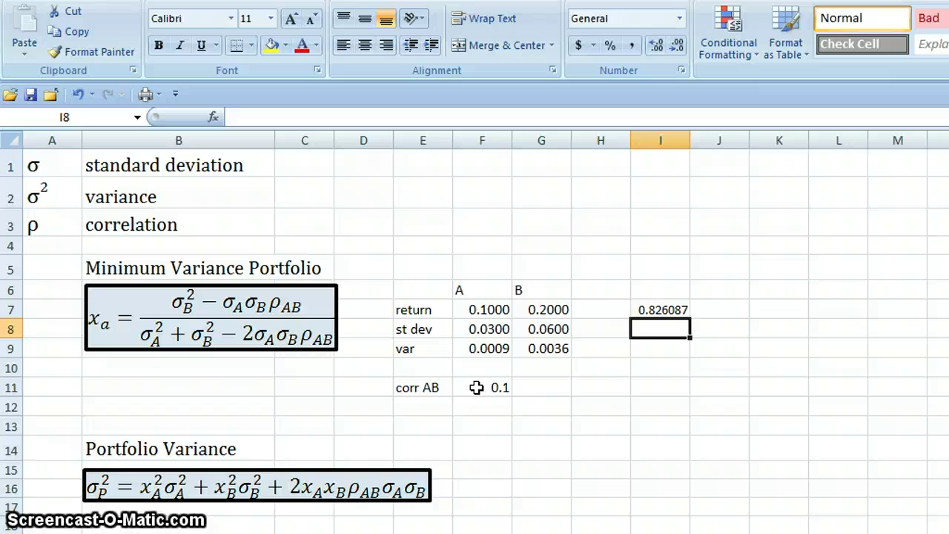
Calculate asset B's weight in I8 as the remainder with =1-I7
type("=1-")
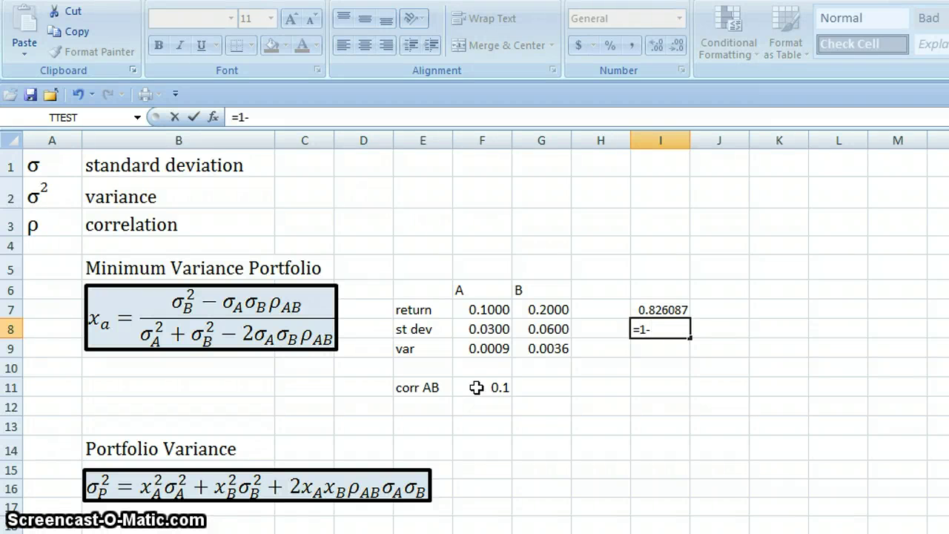
type("I7")
key("Return")
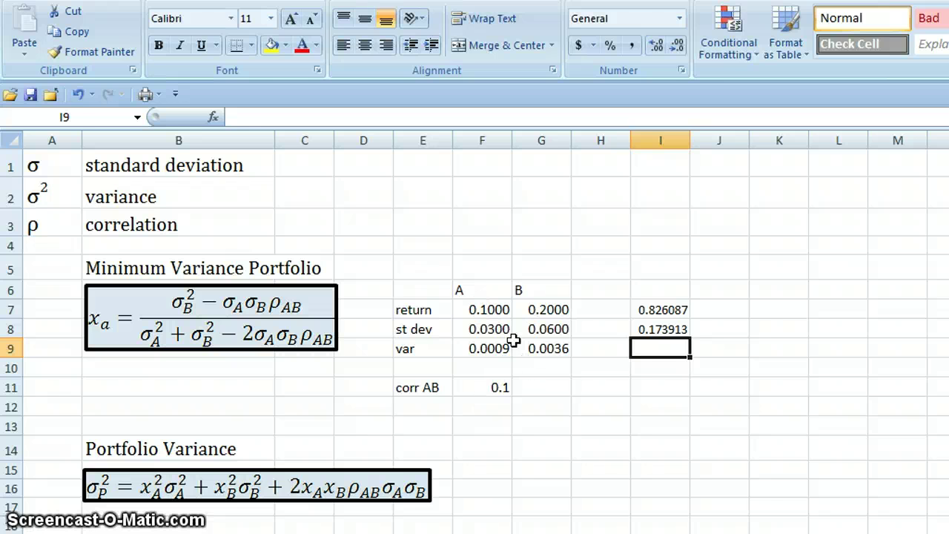
Try the percentage format on F7:G9, settling on comma style with four decimal places
left_click_drag(468, 309, 549, 347)
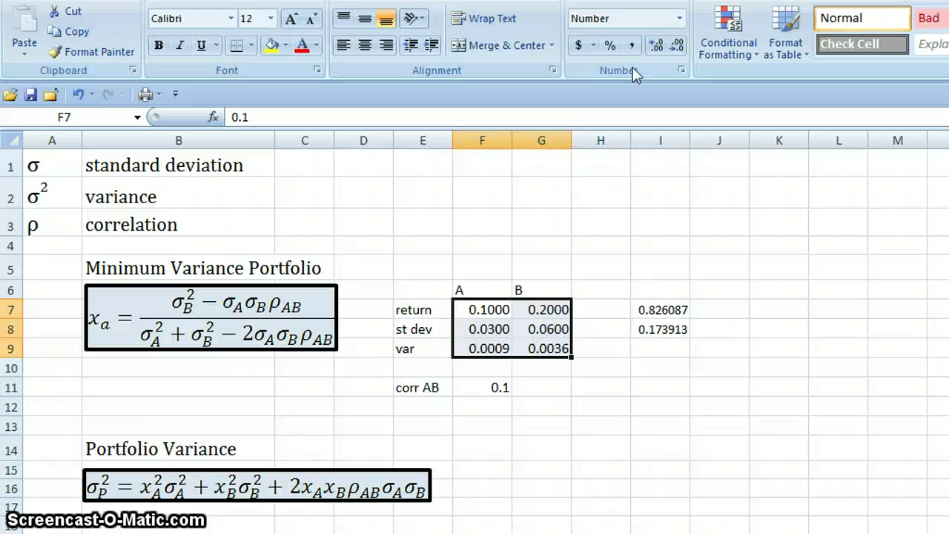
left_click(609, 46)
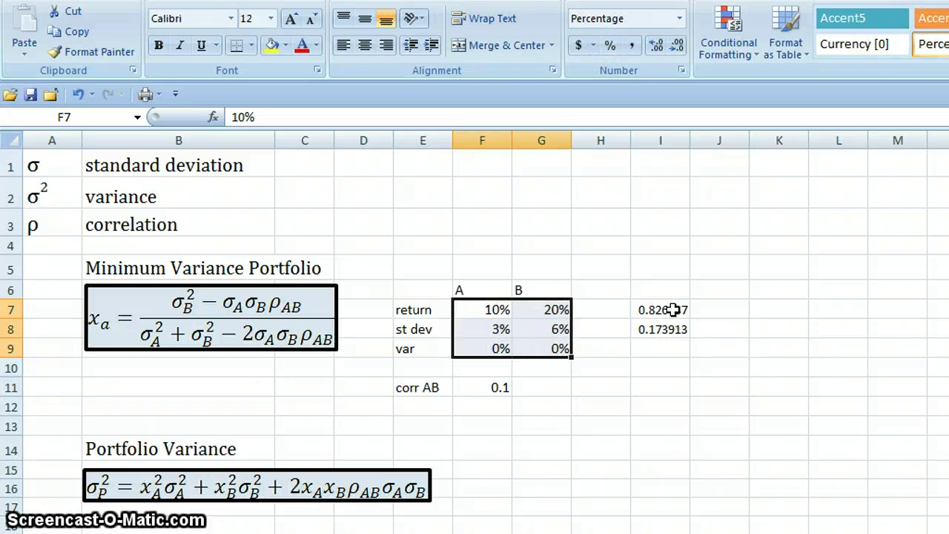
left_click(631, 47)
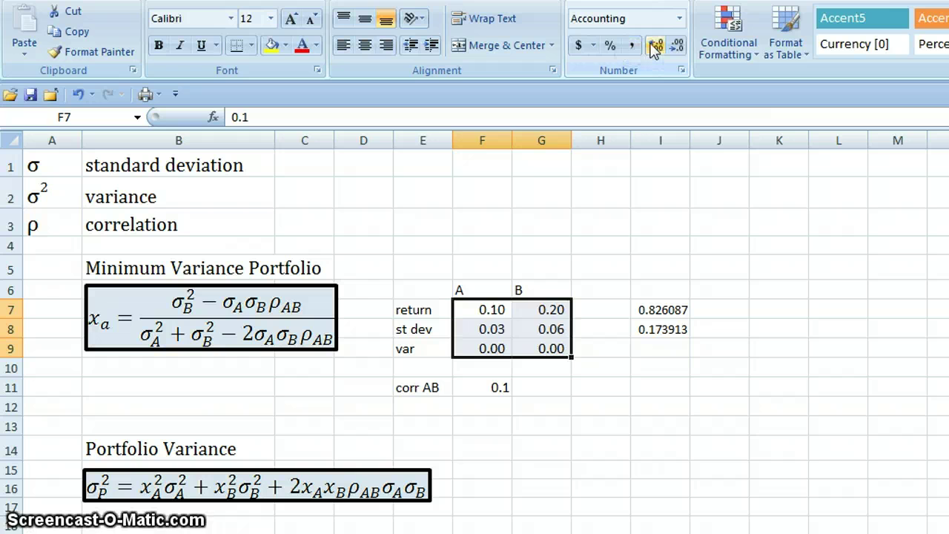
left_click(655, 47)
left_click(655, 47)
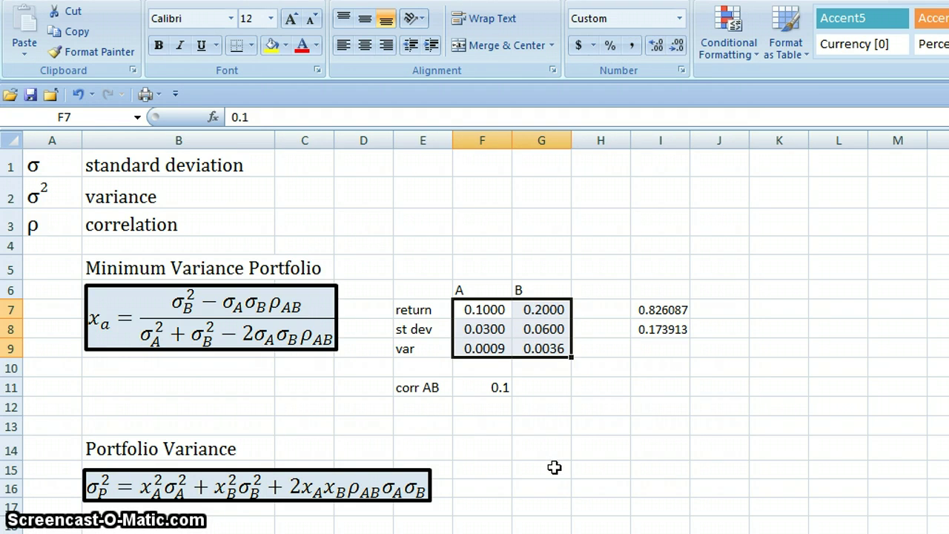
left_click(586, 449)
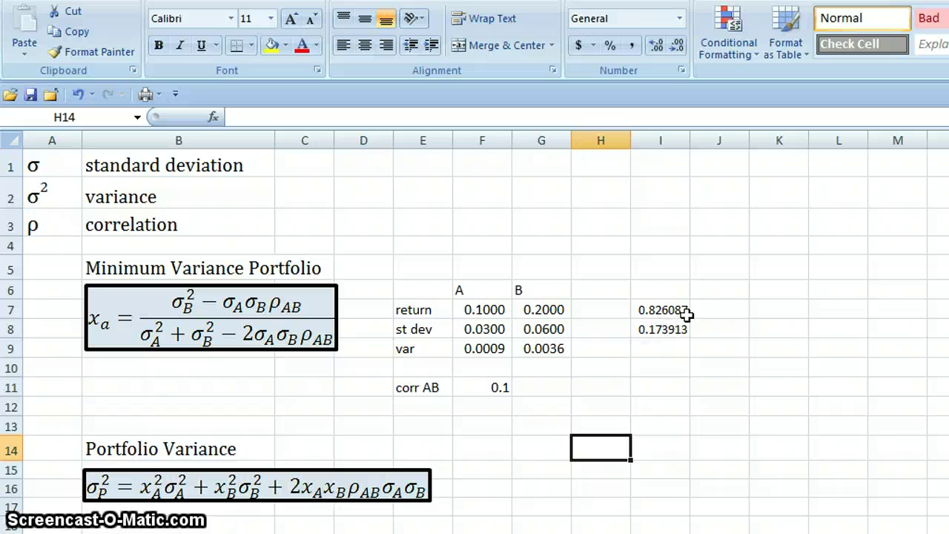
Label the two calculated weights Xa in J7 and Xb in J8
left_click(714, 313)
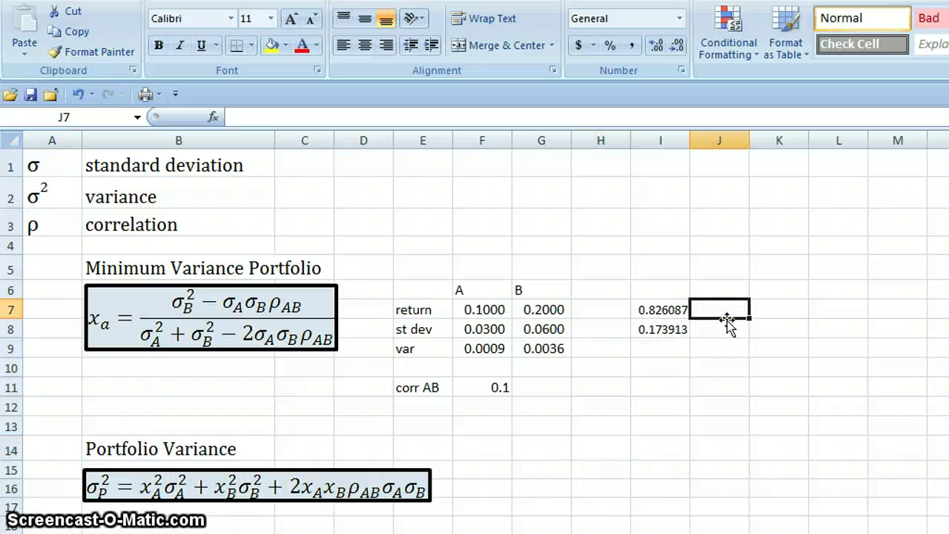
type("Xa")
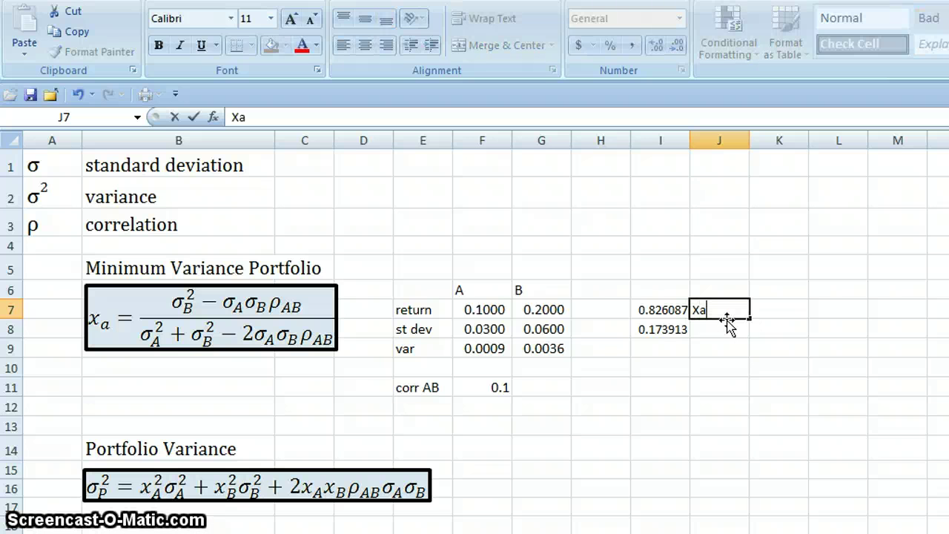
key("Return")
type("Xb")
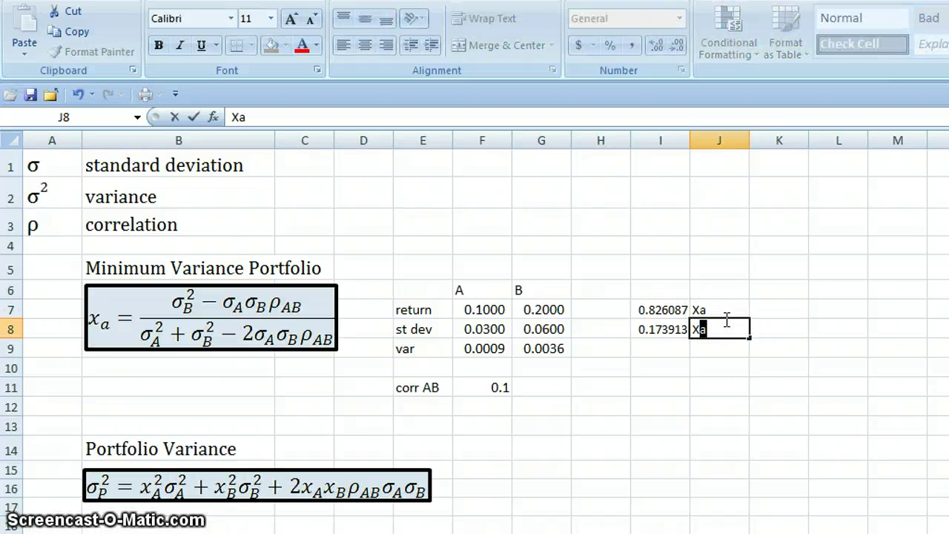
key("Return")
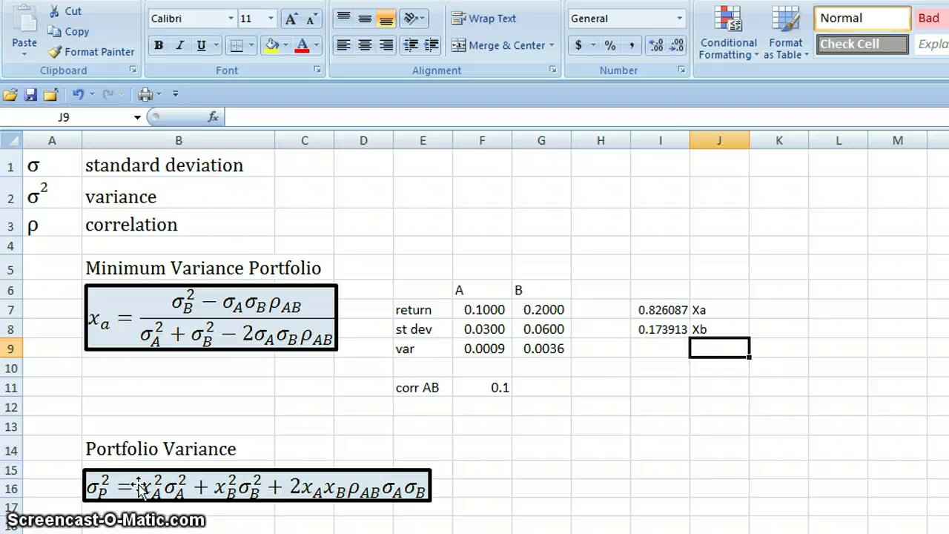
Start the portfolio variance formula in G16 with asset A's term, =I7^2*F9
left_click(546, 486)
type("=")
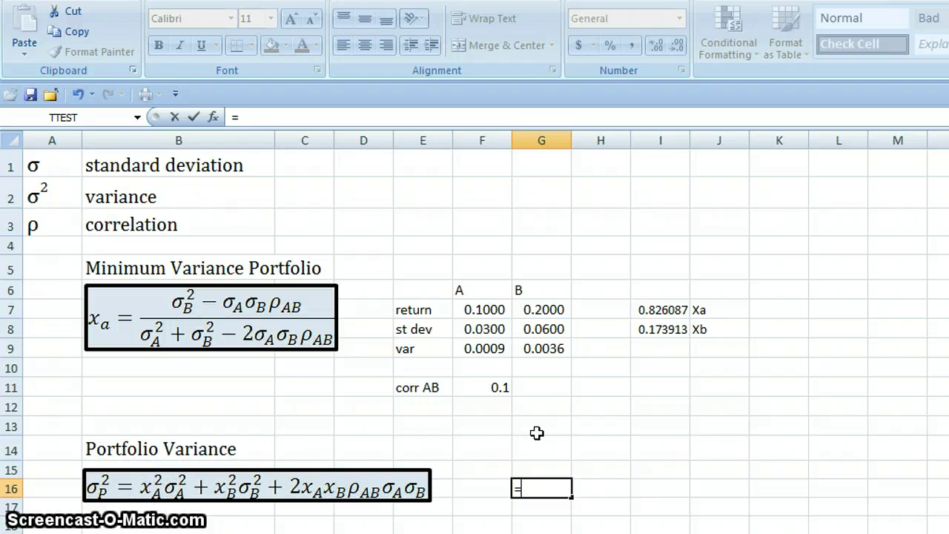
left_click(665, 308)
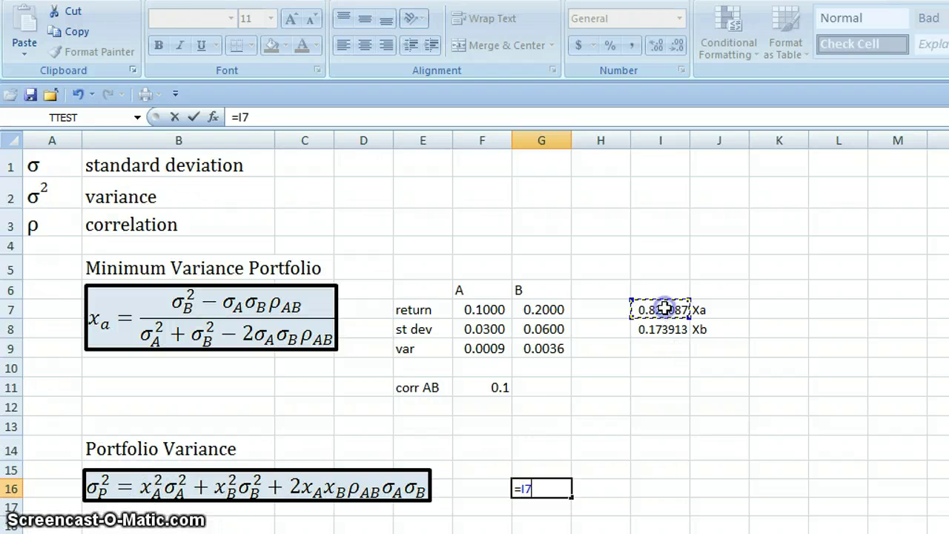
type("^2")
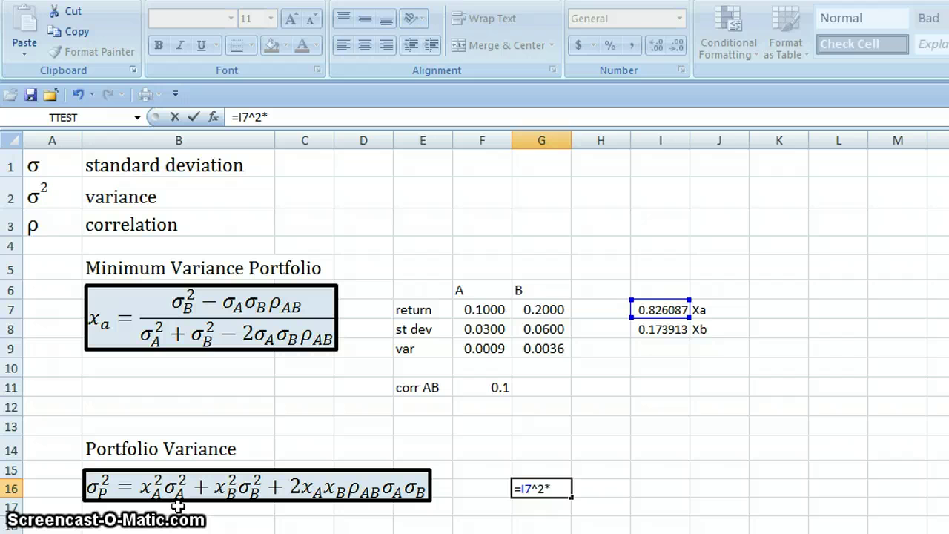
type("*")
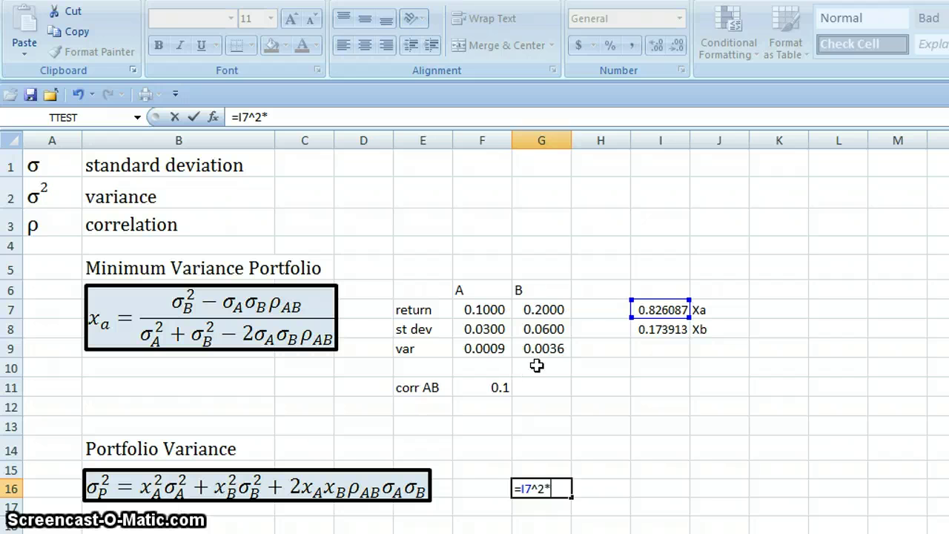
left_click(486, 348)
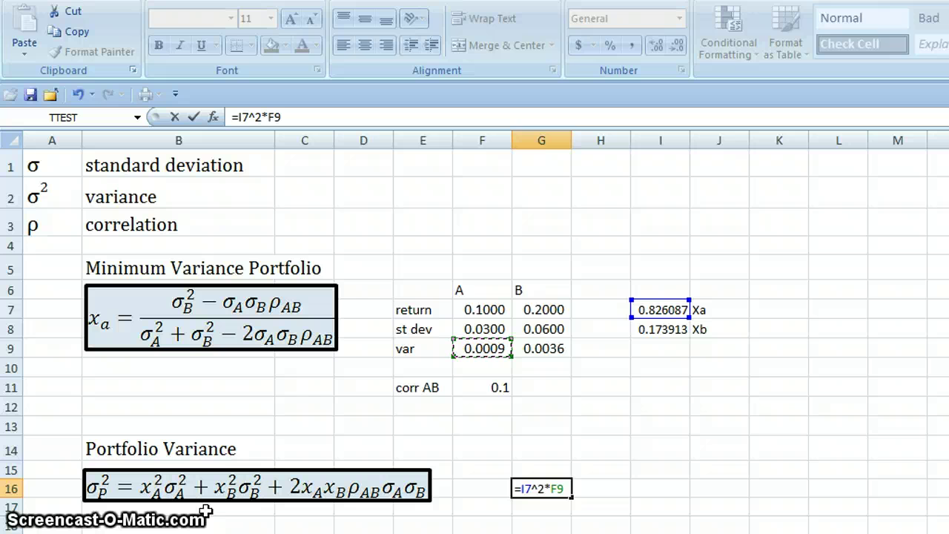
Add asset B's squared weight times its variance to the G16 formula as +I8^2*G9
type("+")
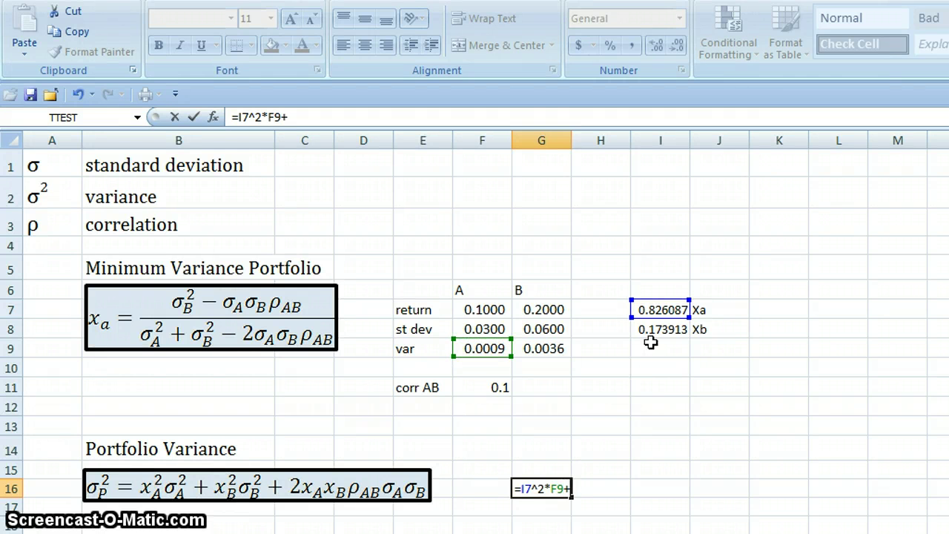
left_click(667, 330)
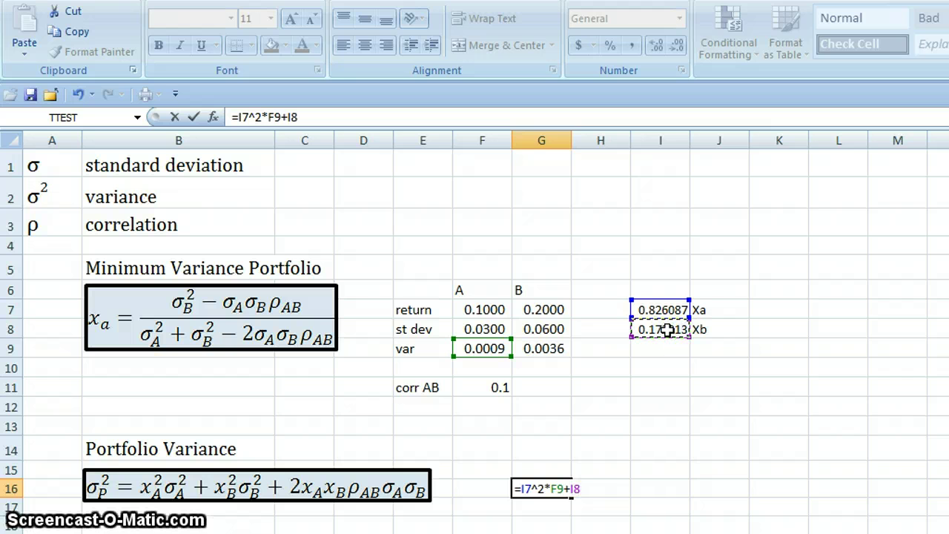
type("^2")
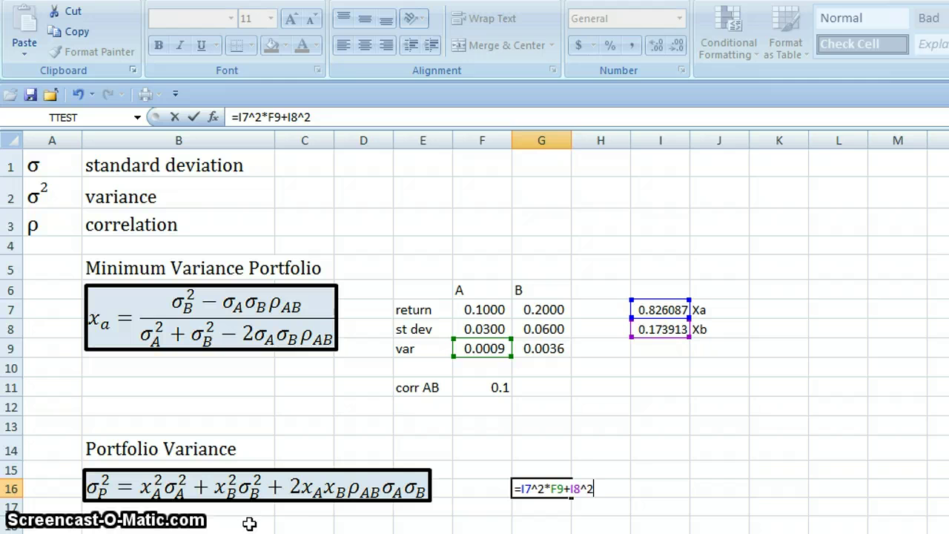
type("*")
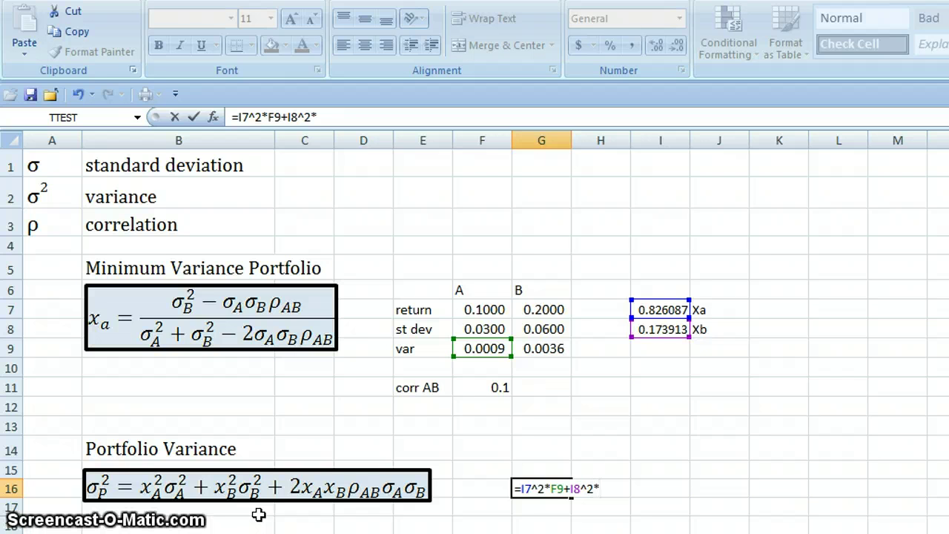
left_click(555, 347)
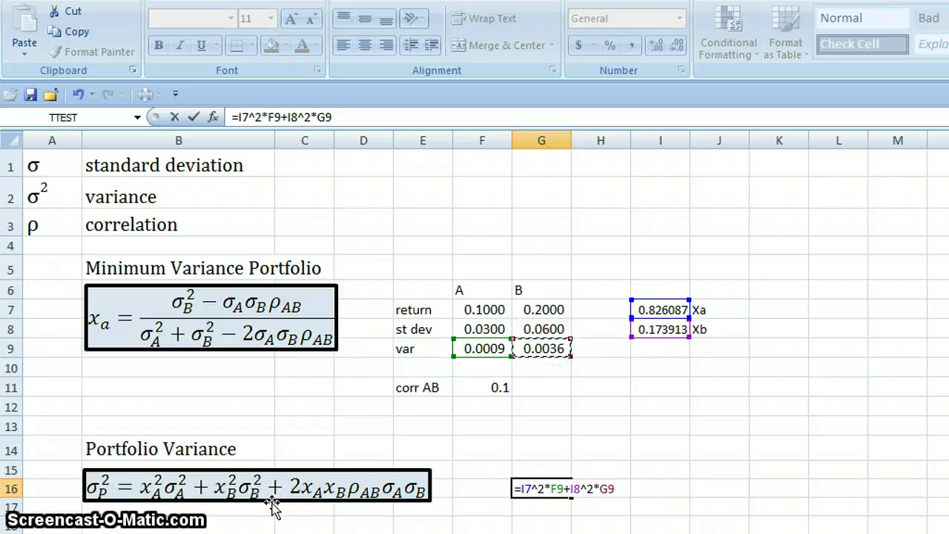
Complete the G16 formula with the covariance term +2*I7*I8*F11*F8*G8 and enter it
type("+")
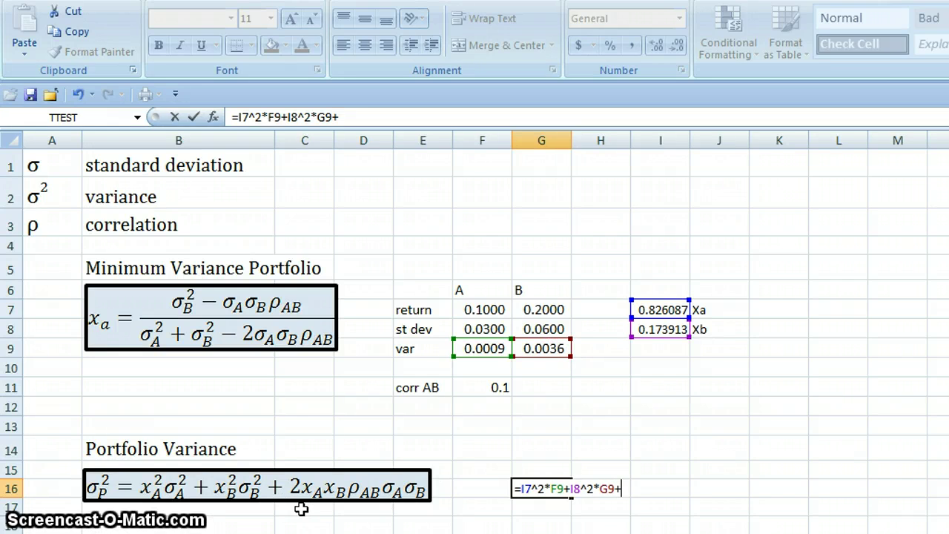
type("2*")
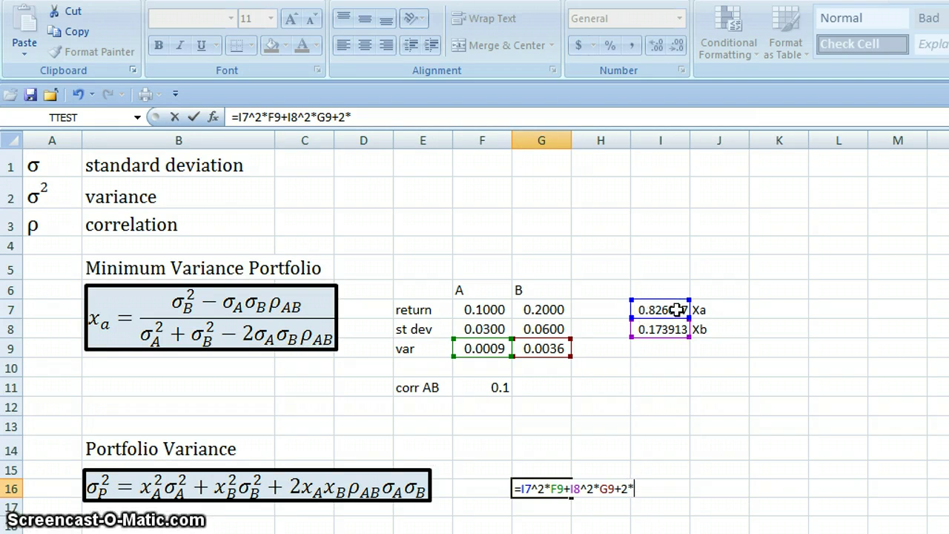
left_click(676, 310)
type("*")
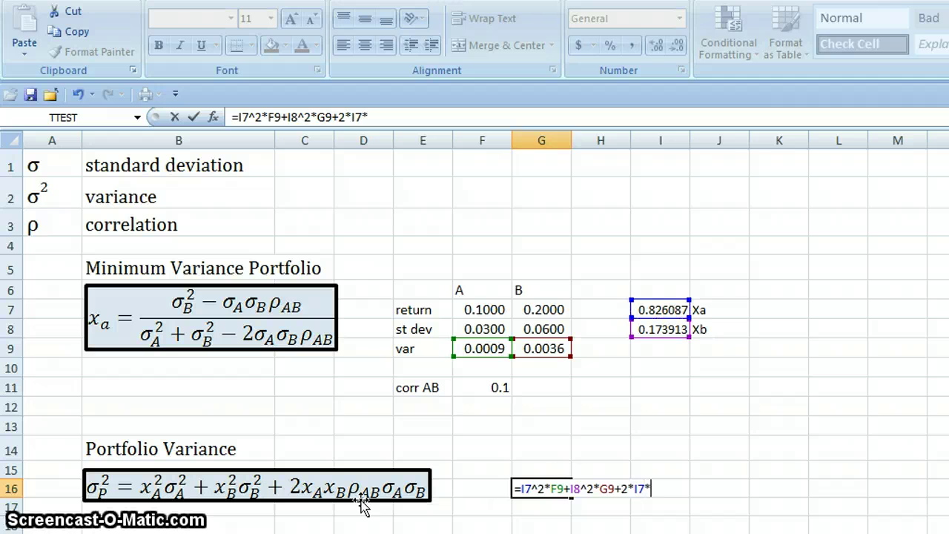
left_click(670, 331)
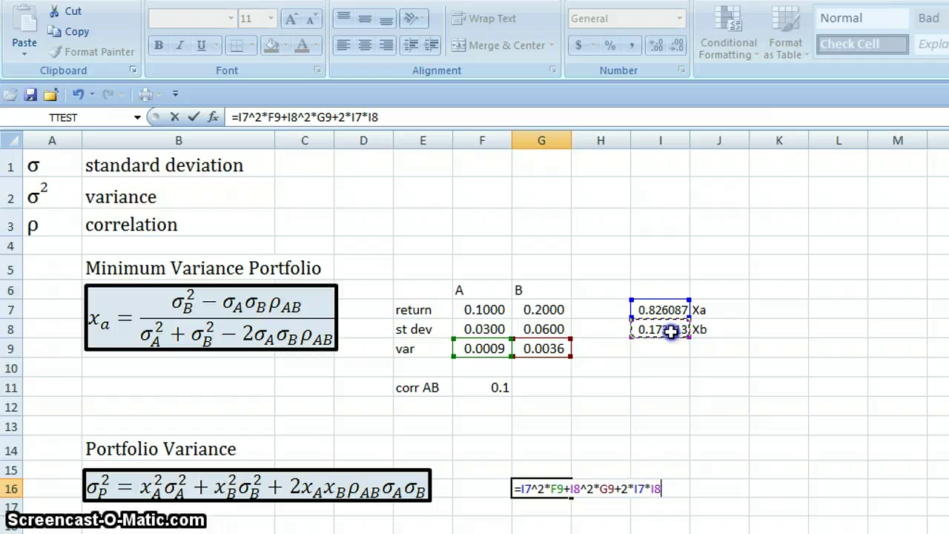
type("*")
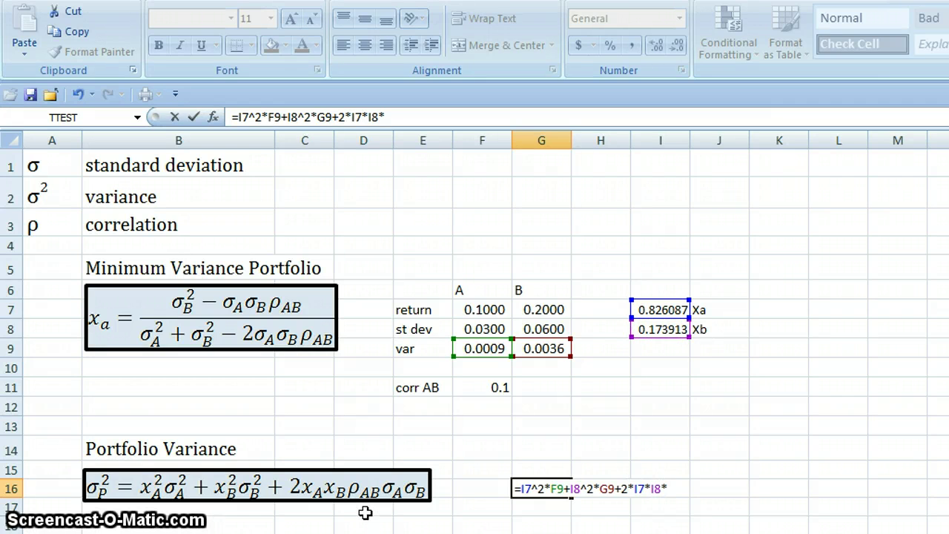
left_click(490, 386)
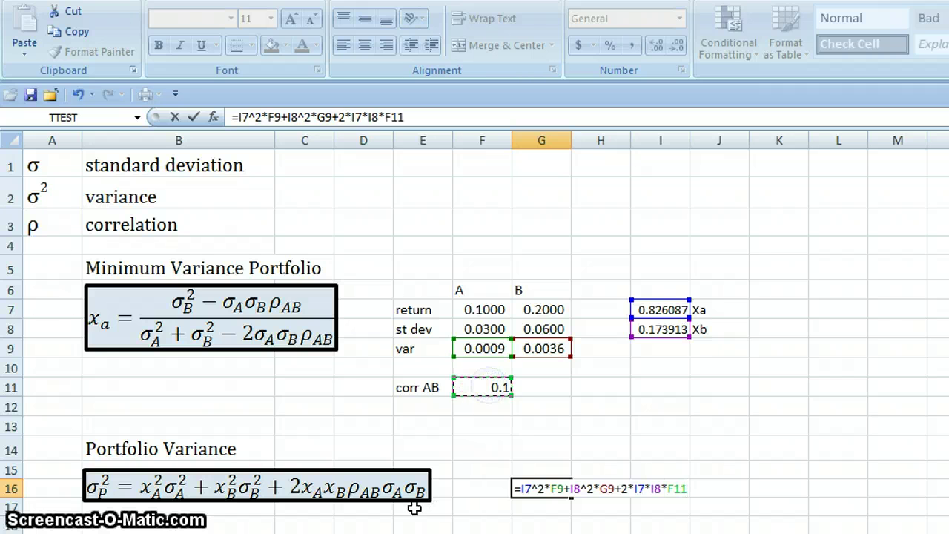
type("*")
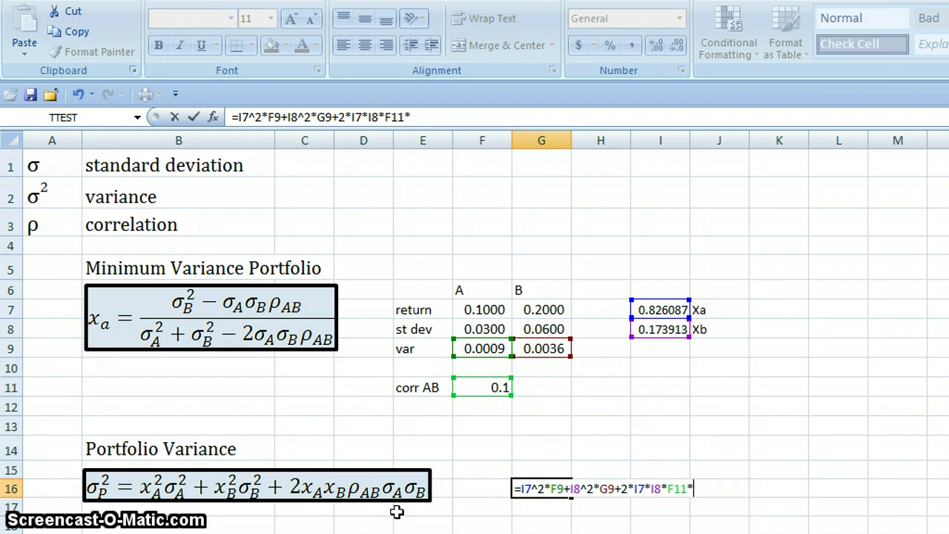
left_click(485, 330)
type("*")
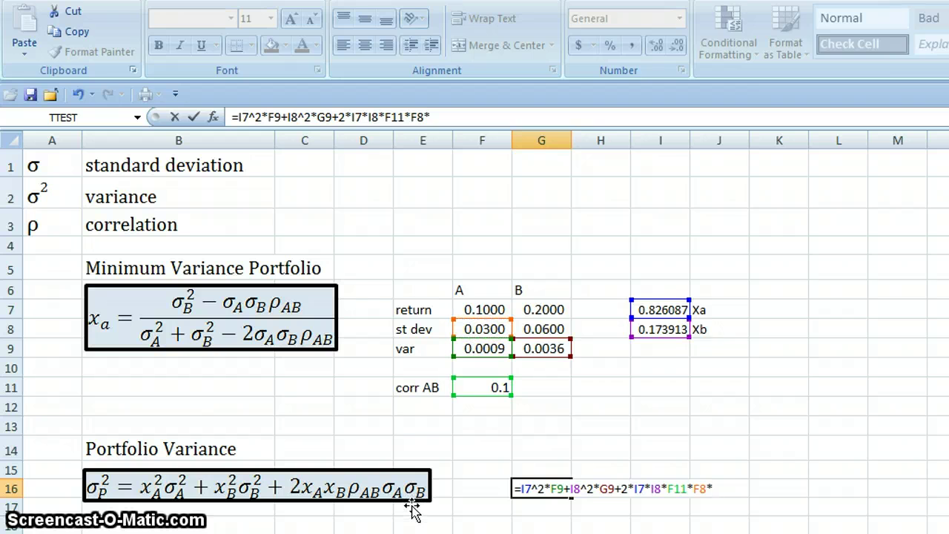
left_click(541, 329)
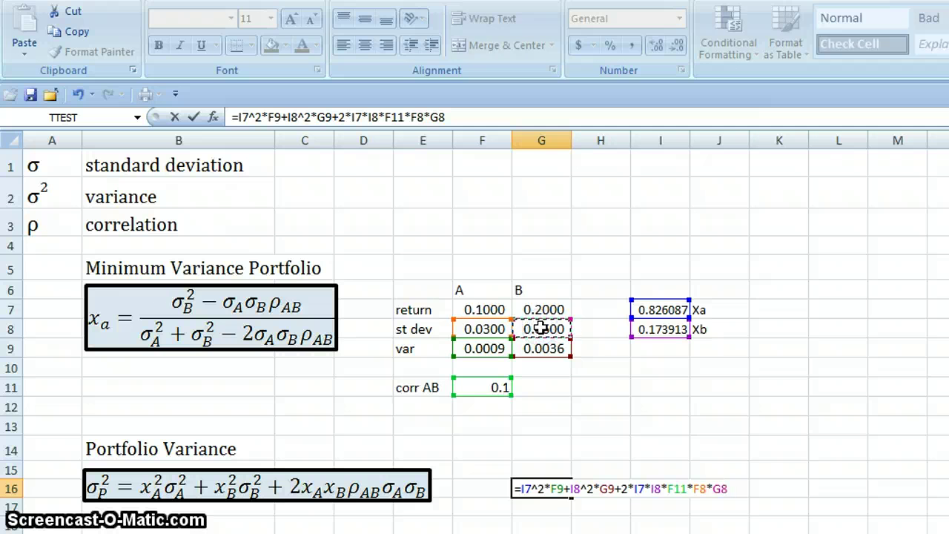
key("Return")
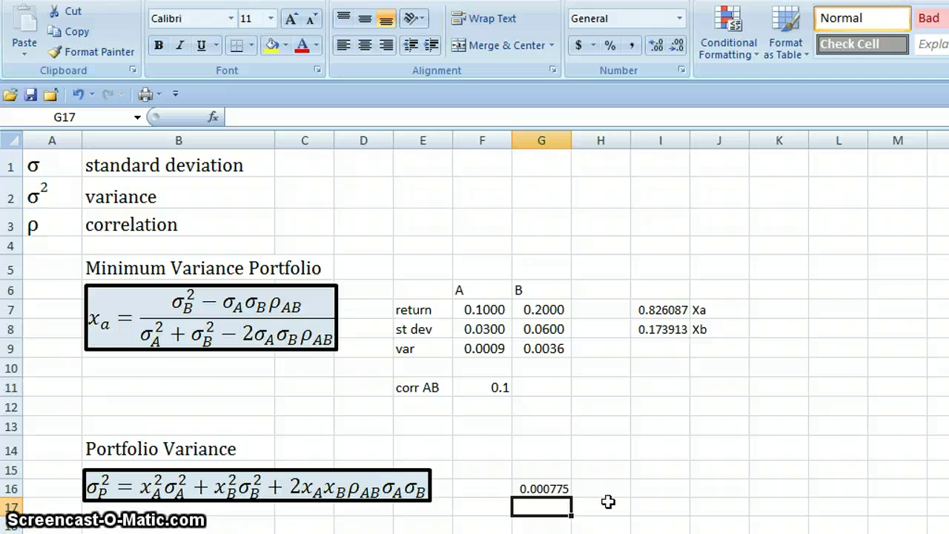
Format the returns, standard deviations and variances in F7:G9 as percentages with two decimal places
left_click_drag(461, 309, 537, 341)
left_click(610, 46)
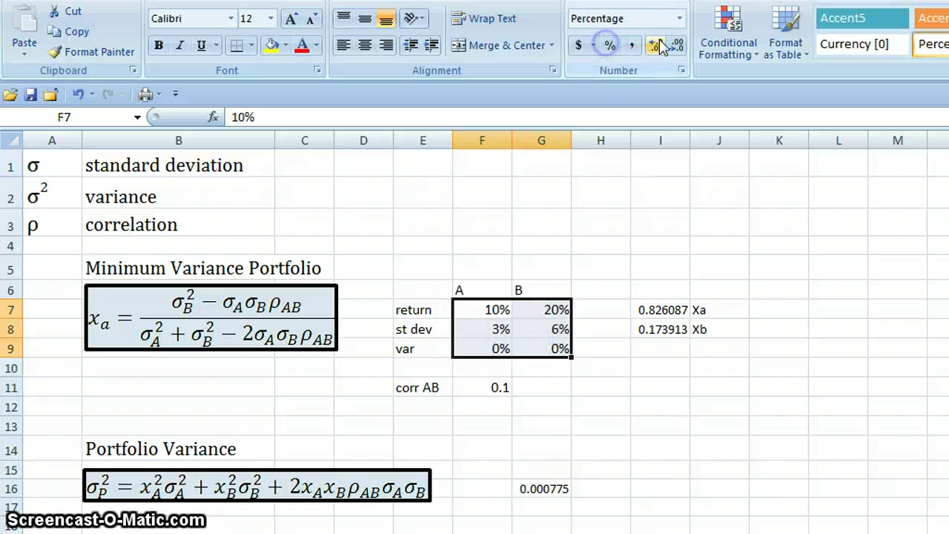
left_click(656, 46)
left_click(657, 45)
Format the portfolio variance in G16 as a percentage with three decimal places
left_click(552, 486)
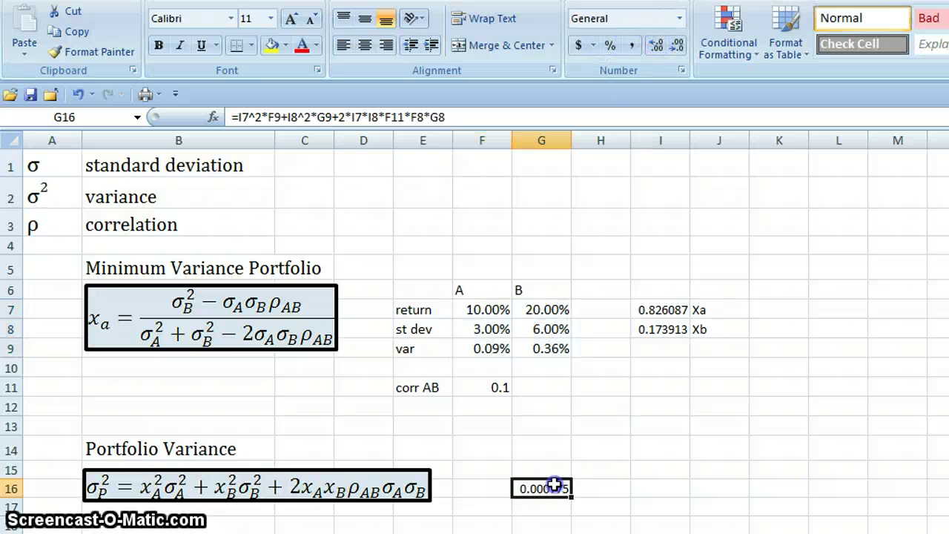
left_click(609, 45)
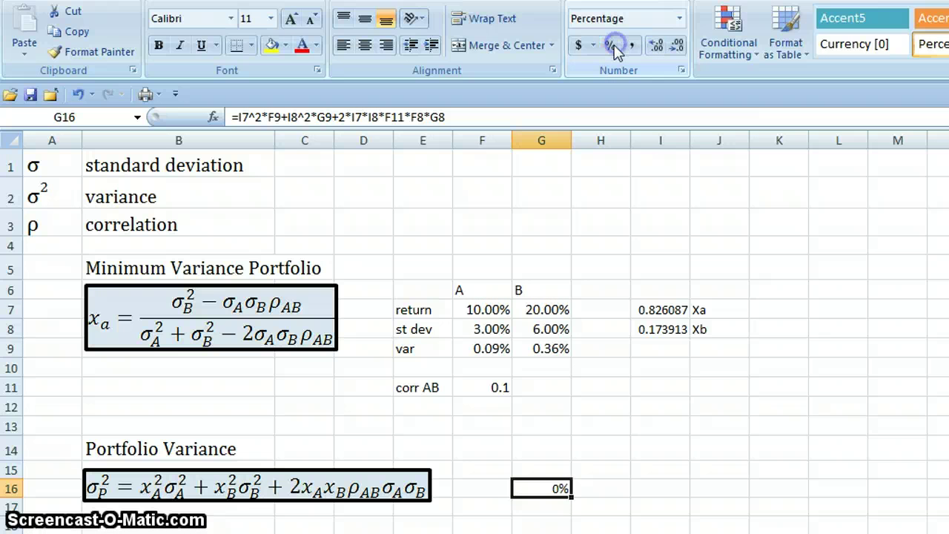
left_click(656, 45)
left_click(655, 46)
left_click(655, 46)
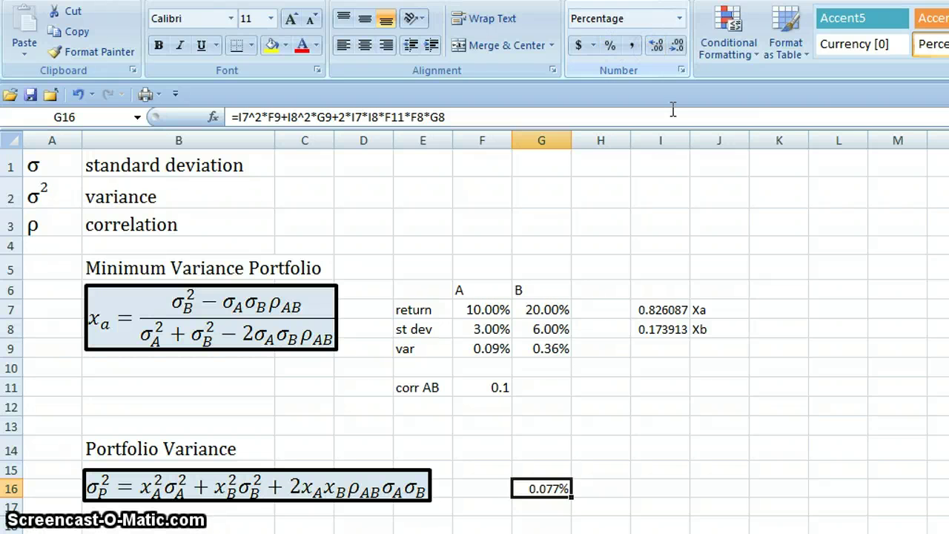